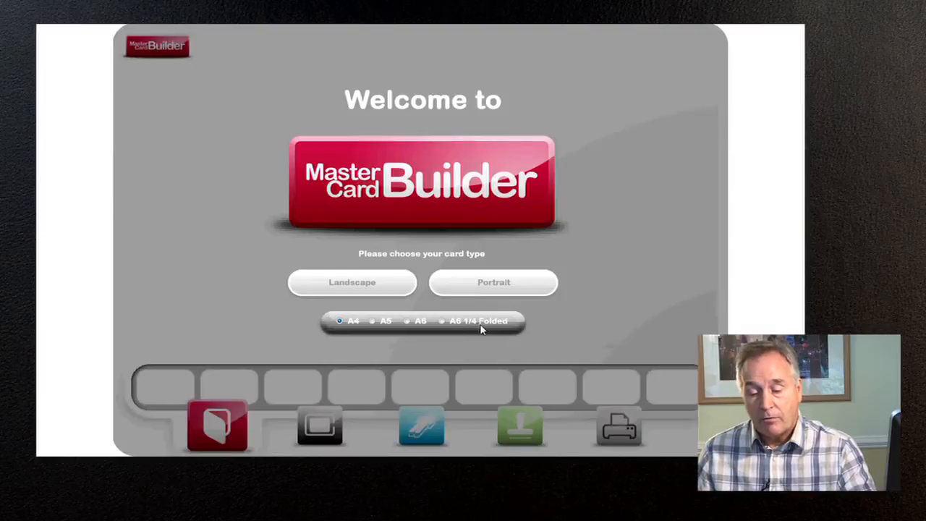
Start a new card in A5 size with portrait orientation.
{"action": "left_click", "coordinate": [372, 322]}
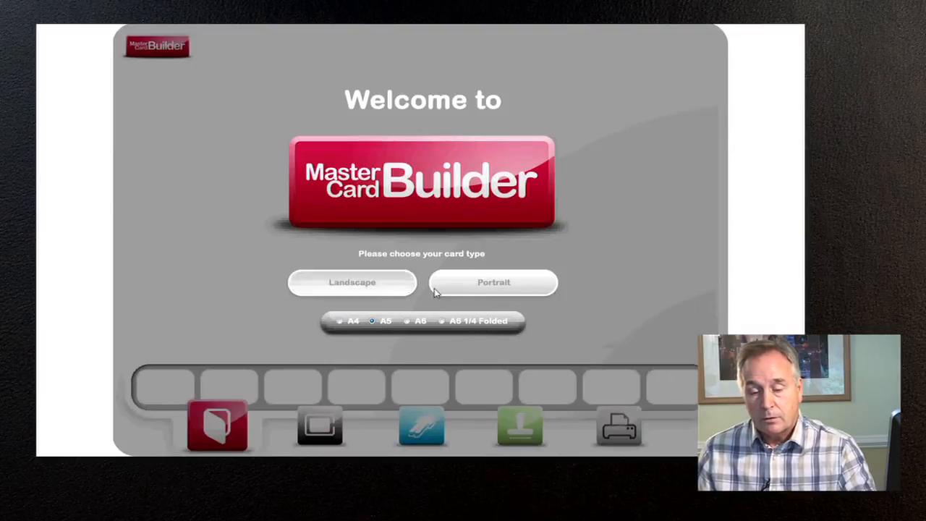
{"action": "left_click", "coordinate": [488, 284]}
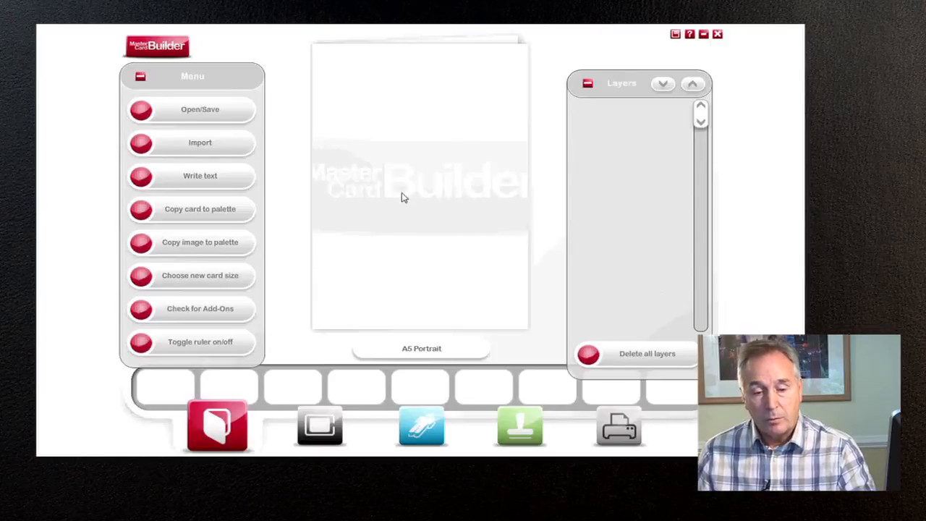
Import the Christmas tree card file from the Christmas Memories MCB folder in Documents.
{"action": "left_click", "coordinate": [137, 144]}
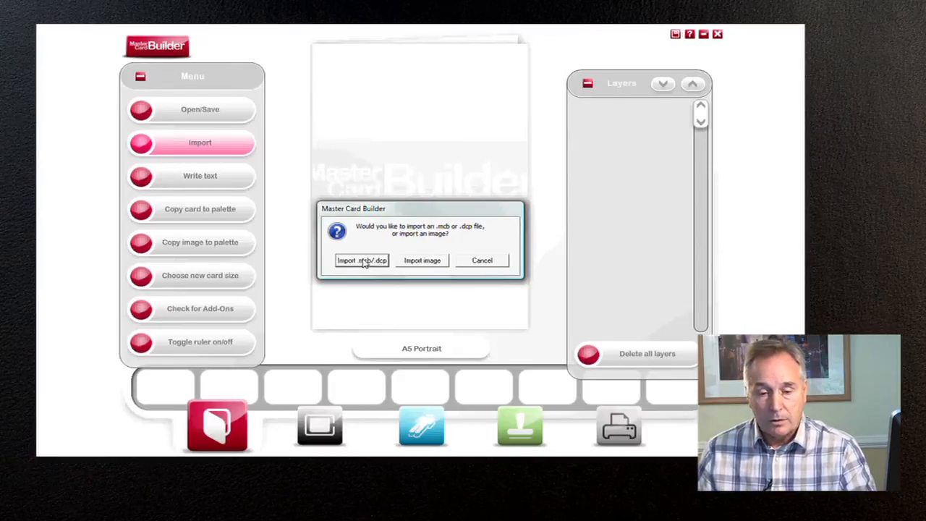
{"action": "left_click", "coordinate": [364, 262]}
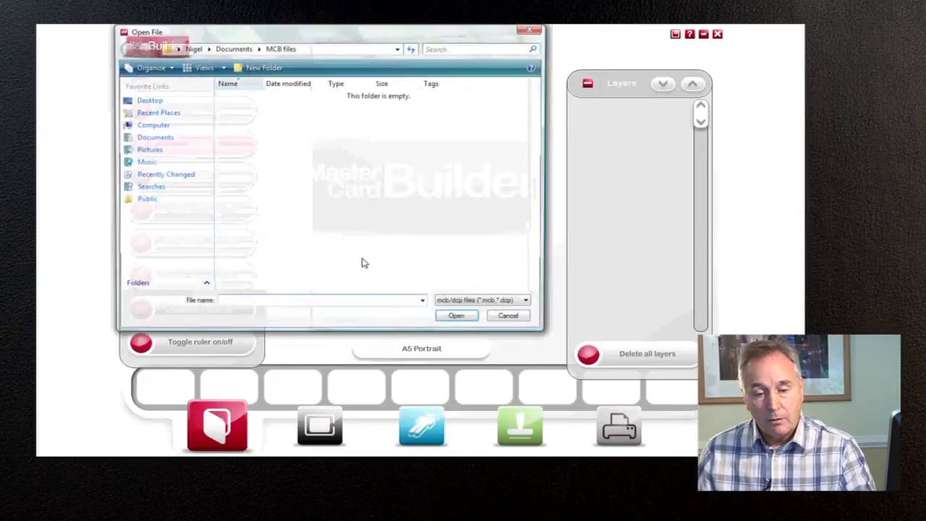
{"action": "left_click", "coordinate": [138, 140]}
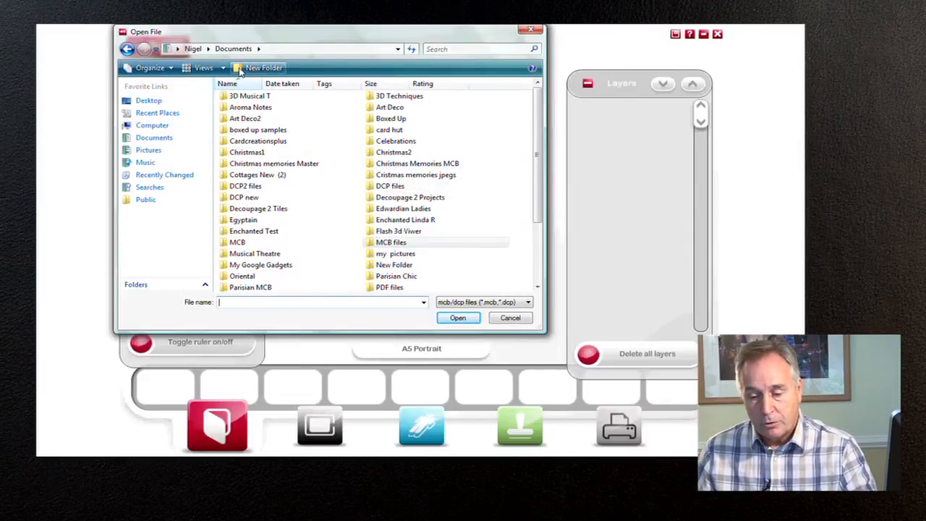
{"action": "double_click", "coordinate": [391, 165]}
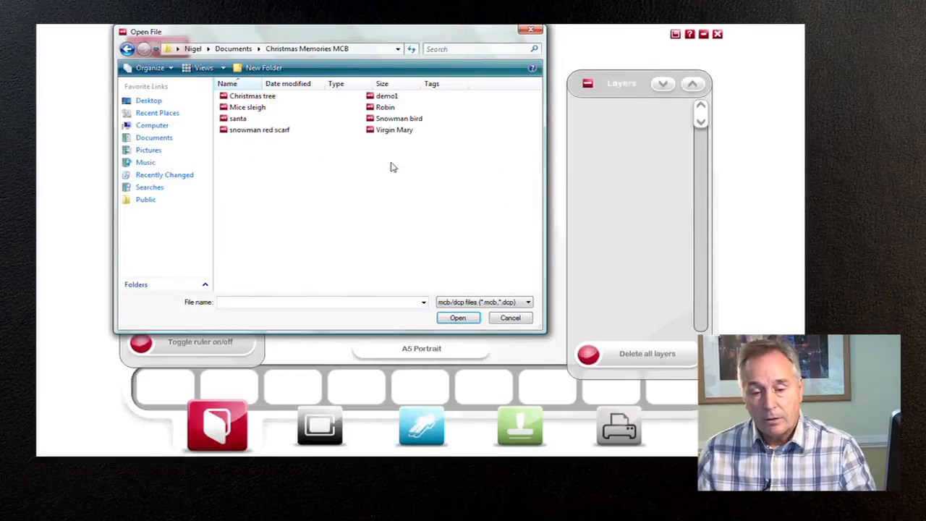
{"action": "left_click", "coordinate": [231, 99]}
{"action": "left_click", "coordinate": [457, 318]}
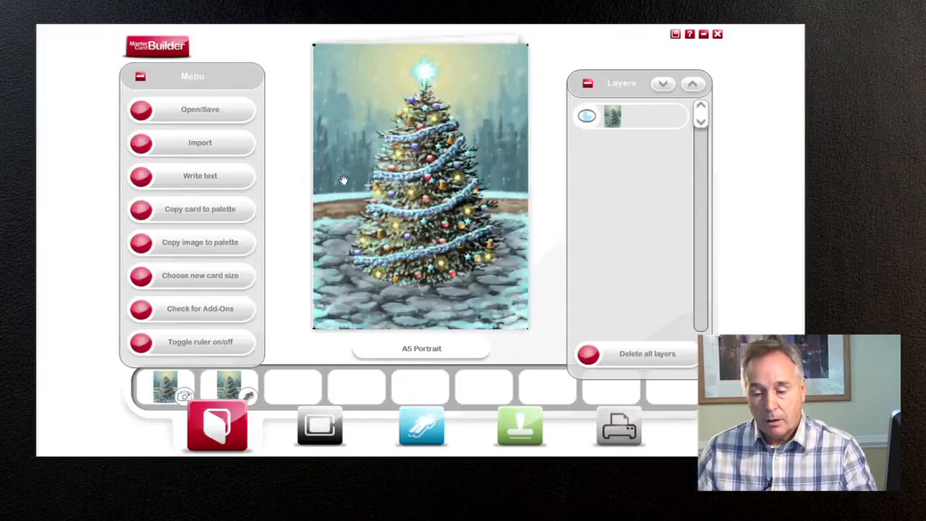
Import the Robin card file from the Christmas Memories MCB folder onto the card.
{"action": "left_click", "coordinate": [215, 141]}
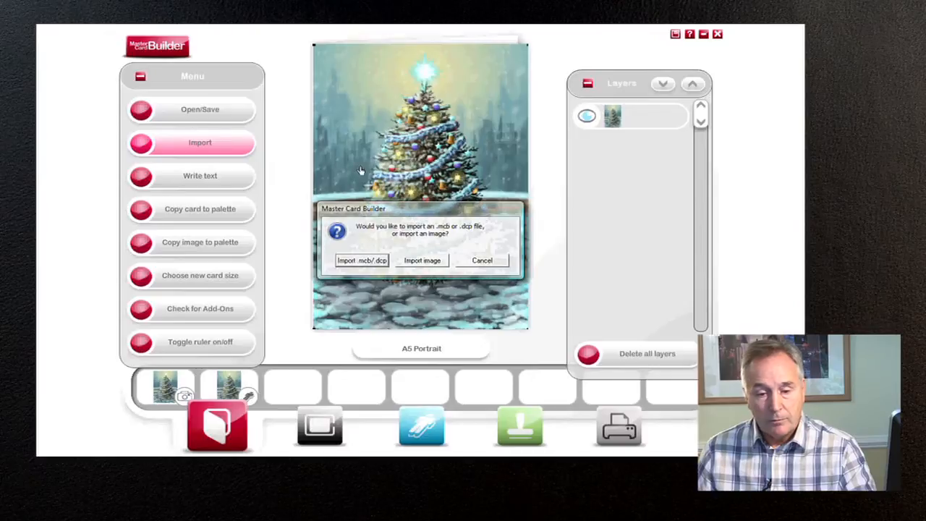
{"action": "left_click", "coordinate": [366, 261]}
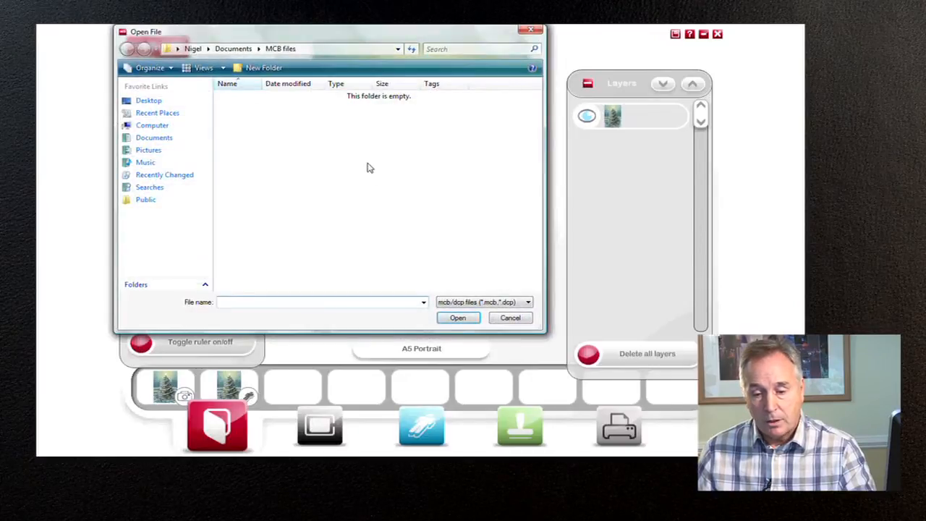
{"action": "left_click", "coordinate": [161, 143]}
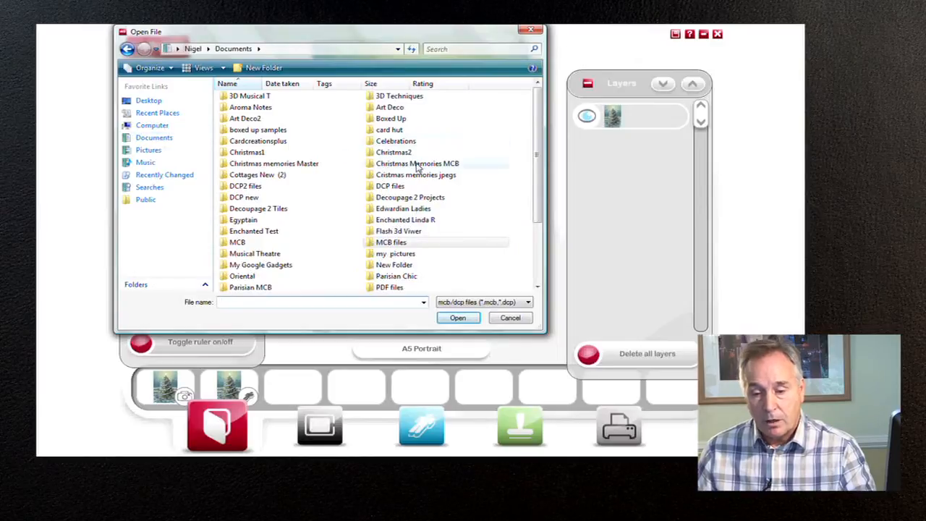
{"action": "double_click", "coordinate": [414, 164]}
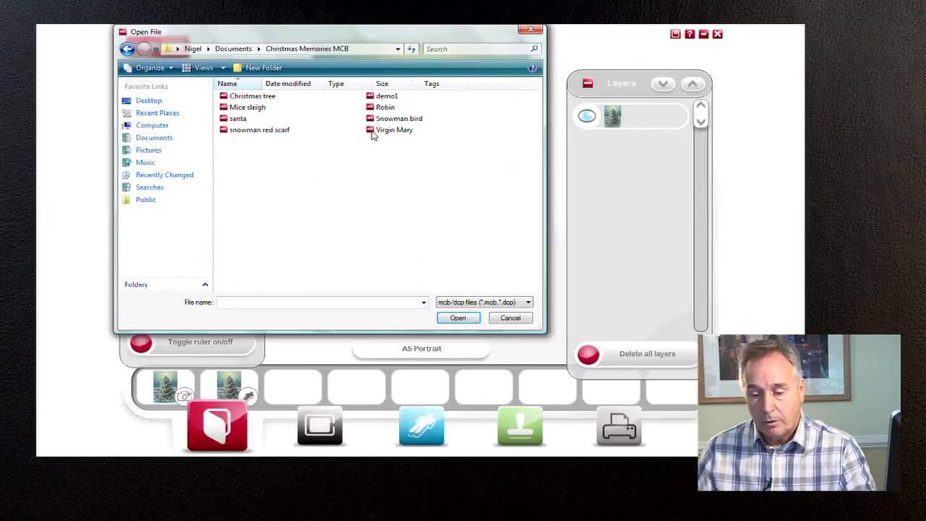
{"action": "left_click", "coordinate": [382, 109]}
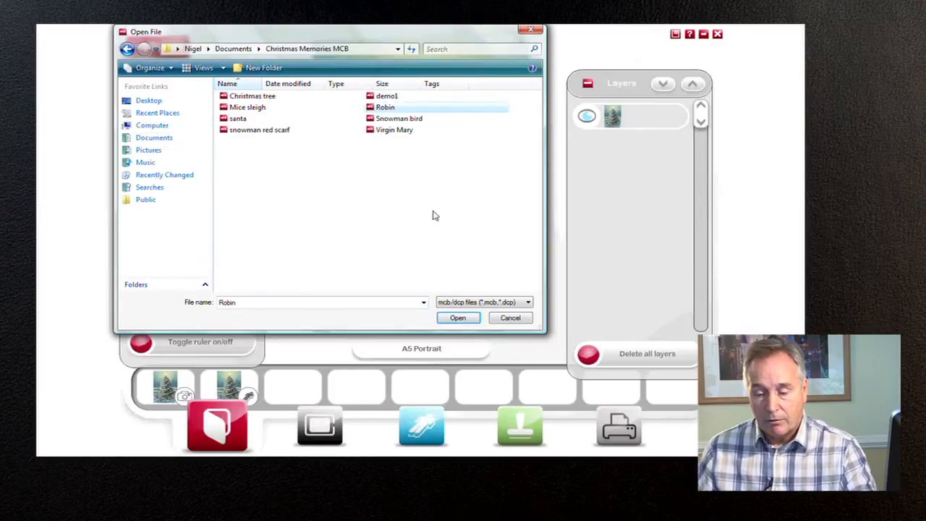
{"action": "left_click", "coordinate": [466, 316]}
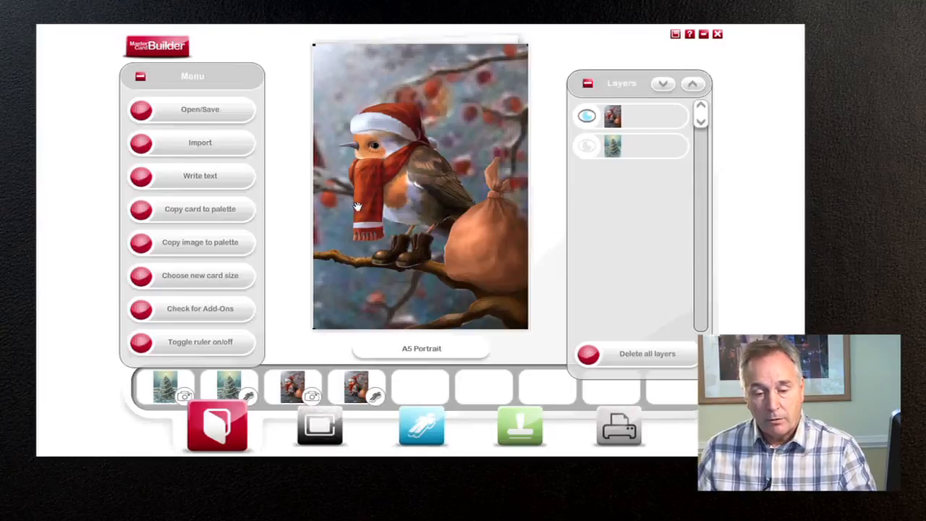
Import the IVY project from the DCP files folder in Documents onto the card.
{"action": "left_click", "coordinate": [142, 145]}
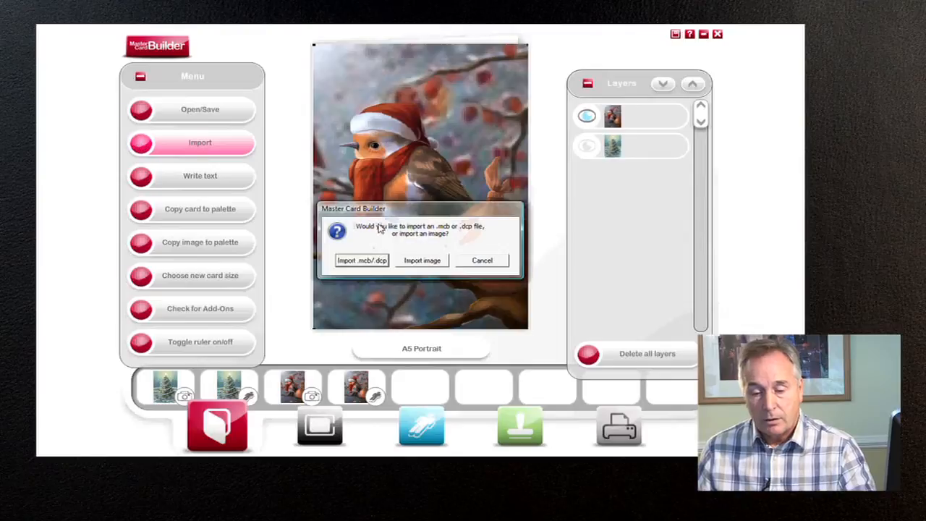
{"action": "left_click", "coordinate": [363, 261]}
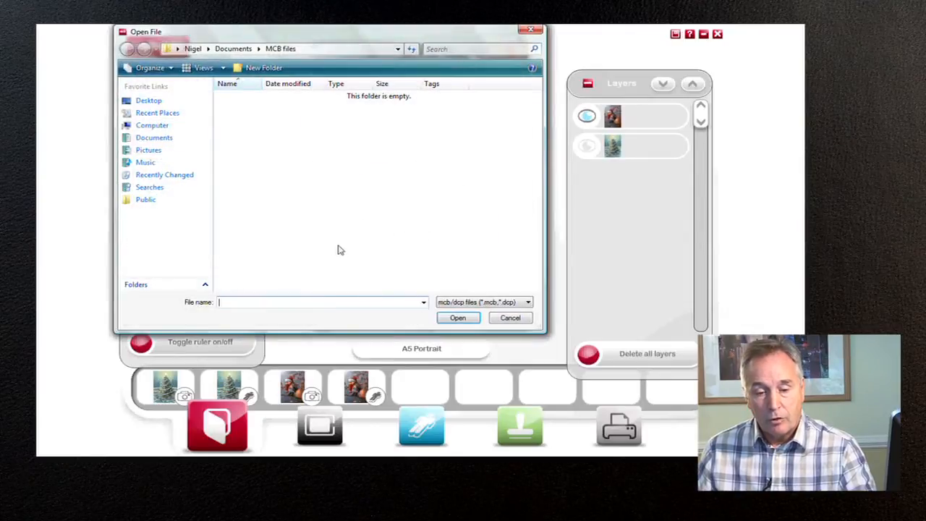
{"action": "left_click", "coordinate": [134, 140]}
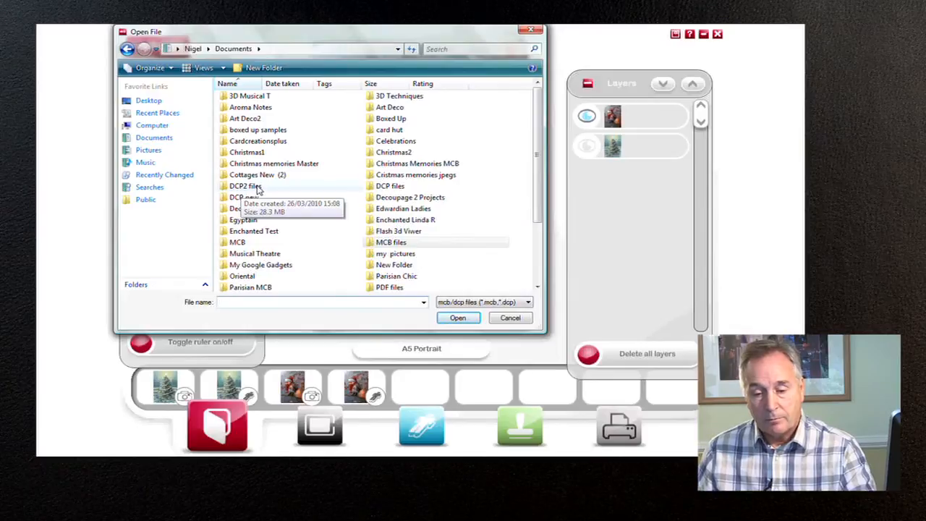
{"action": "double_click", "coordinate": [383, 186]}
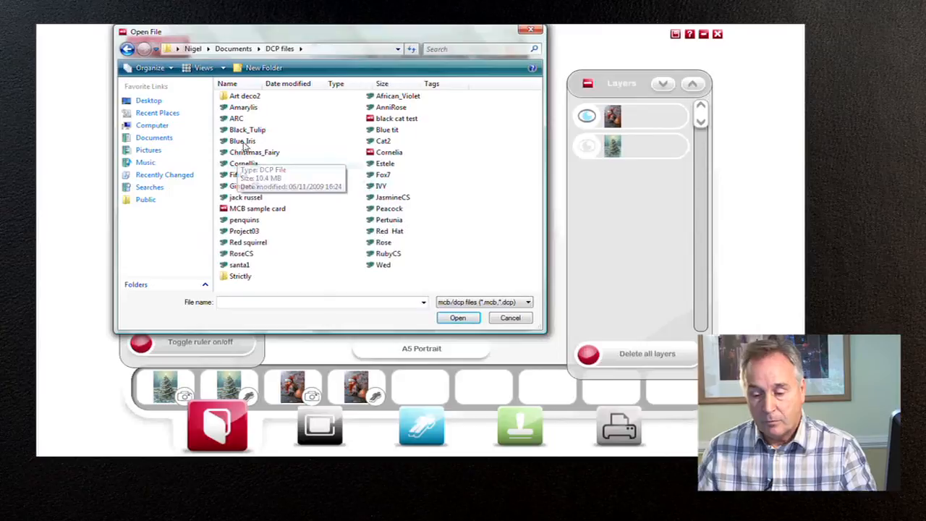
{"action": "left_click", "coordinate": [381, 186]}
{"action": "left_click", "coordinate": [463, 324]}
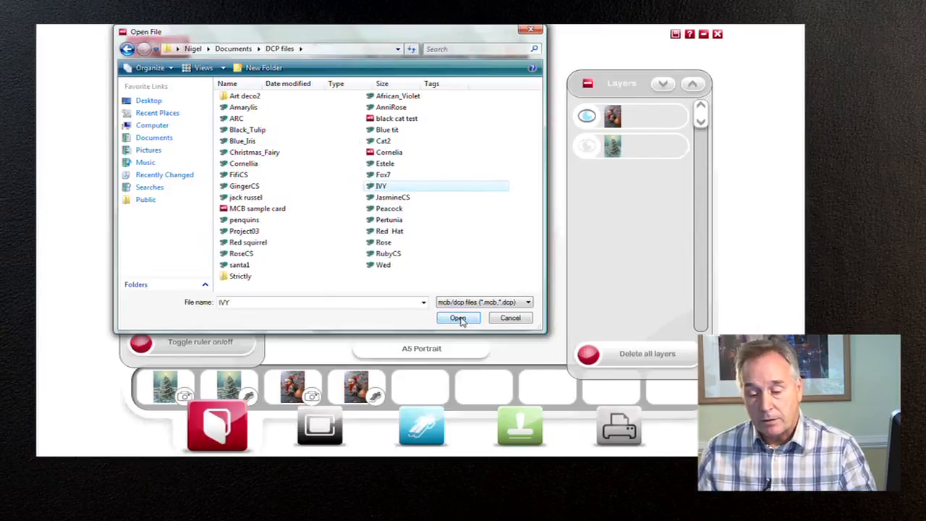
{"action": "left_click", "coordinate": [459, 319]}
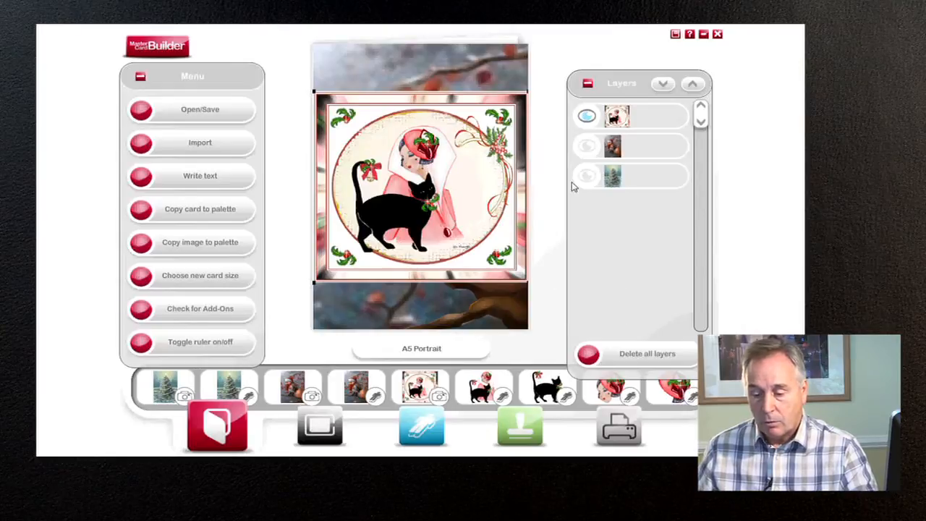
Delete all layers from the card and start an image import to browse for a picture file.
{"action": "left_click", "coordinate": [590, 355]}
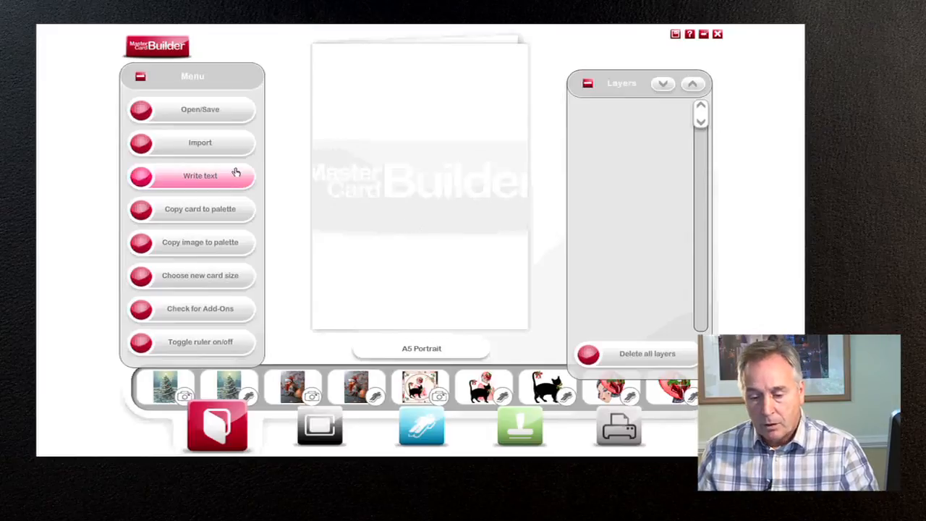
{"action": "left_click", "coordinate": [138, 146]}
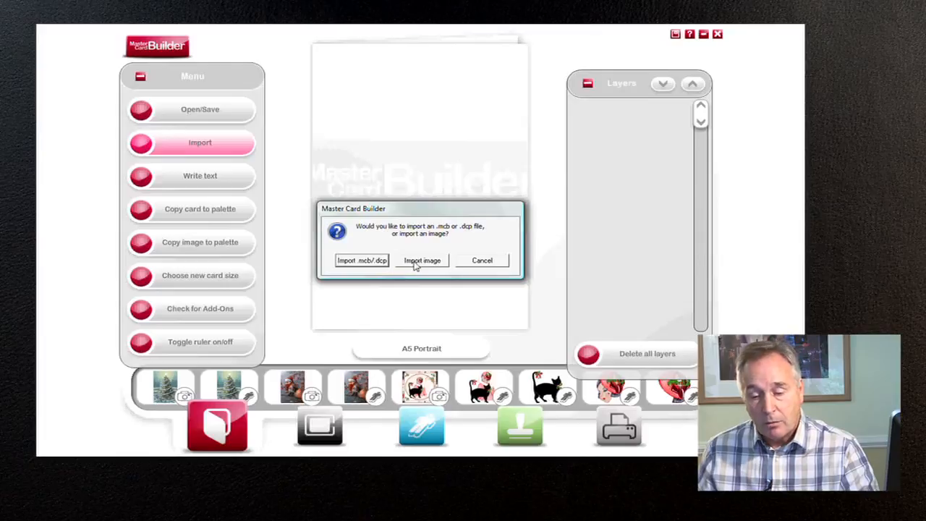
{"action": "left_click", "coordinate": [422, 262]}
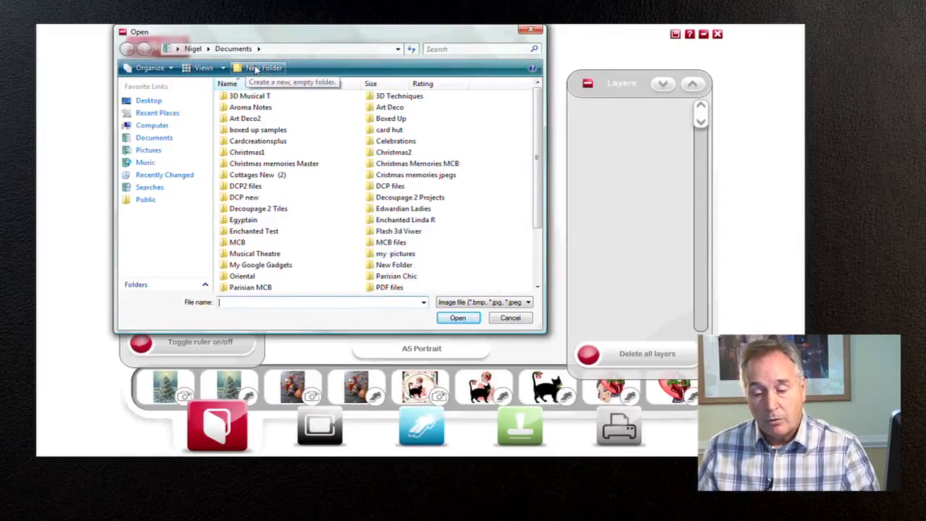
Create a new folder in Documents named "Card Image file (2)".
{"action": "right_click", "coordinate": [448, 268]}
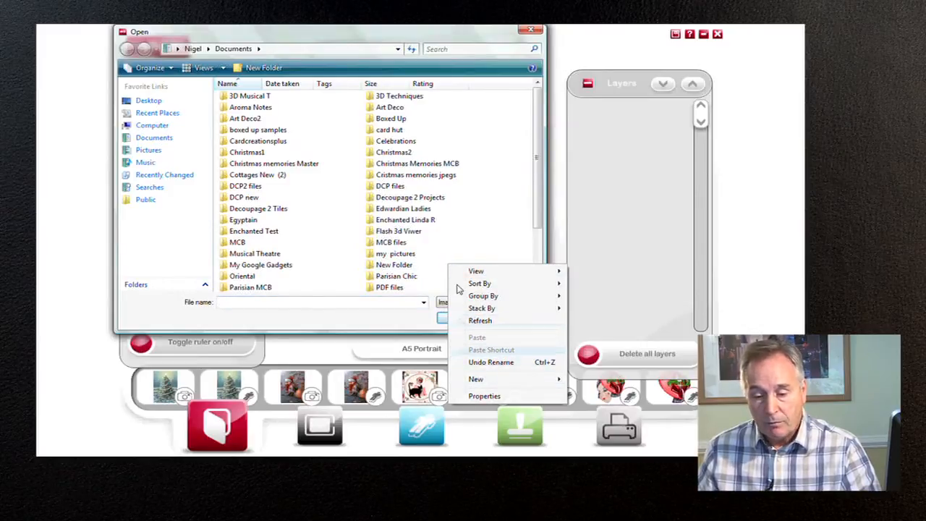
{"action": "left_click", "coordinate": [463, 243]}
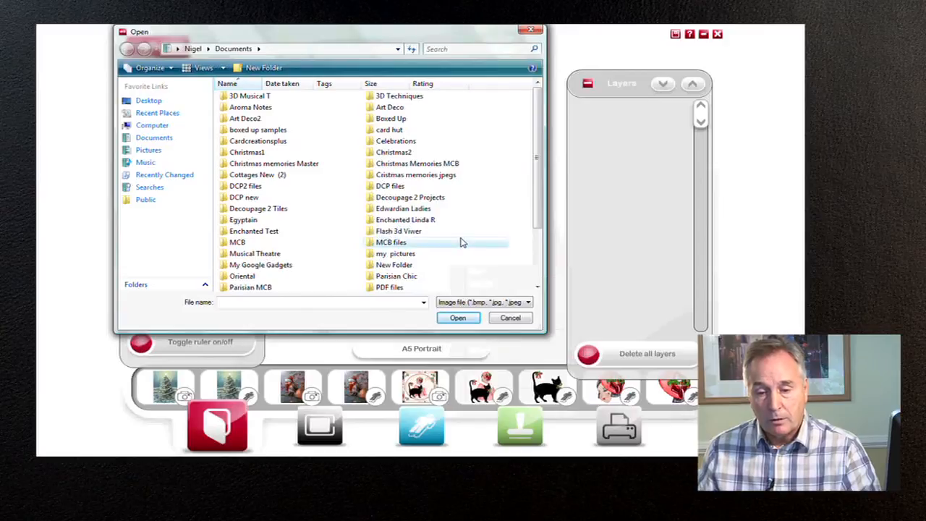
{"action": "left_click", "coordinate": [244, 67]}
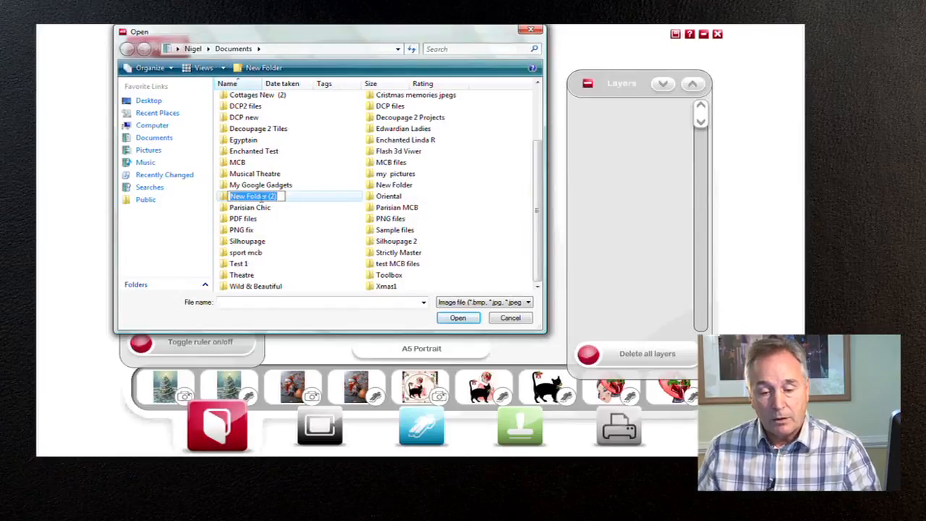
{"action": "left_click", "coordinate": [233, 196]}
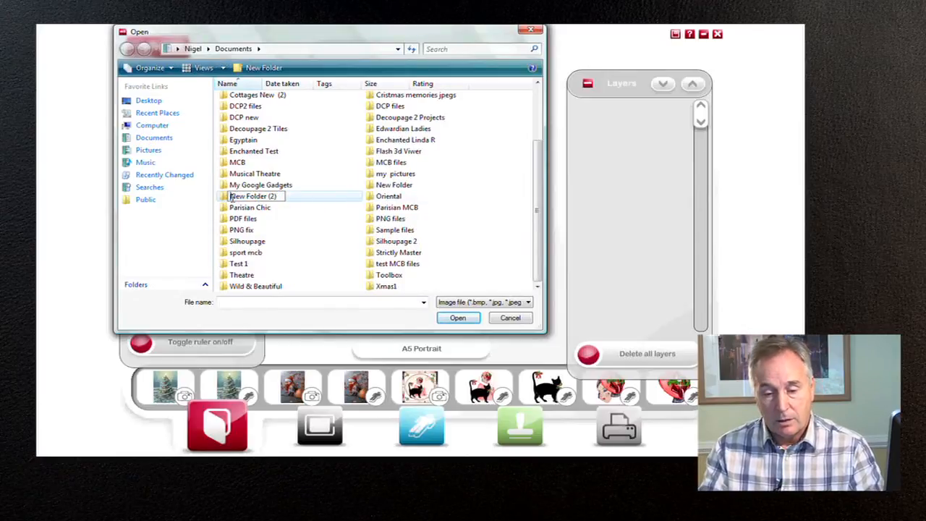
{"action": "key", "text": "Delete"}
{"action": "key", "text": "Delete"}
{"action": "key", "text": "Delete"}
{"action": "key", "text": "Delete"}
{"action": "key", "text": "Delete"}
{"action": "key", "text": "Delete"}
{"action": "key", "text": "Delete"}
{"action": "key", "text": "Delete"}
{"action": "key", "text": "Delete"}
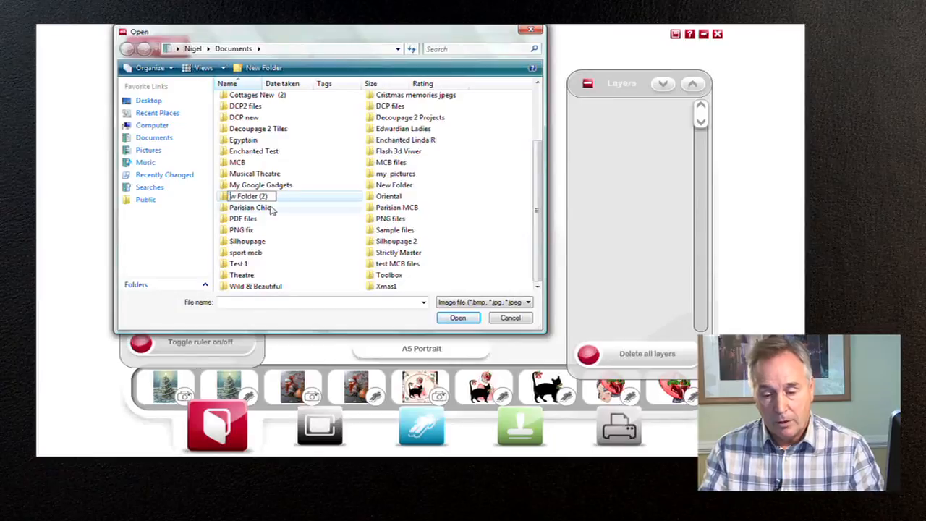
{"action": "key", "text": "Delete"}
{"action": "key", "text": "Delete"}
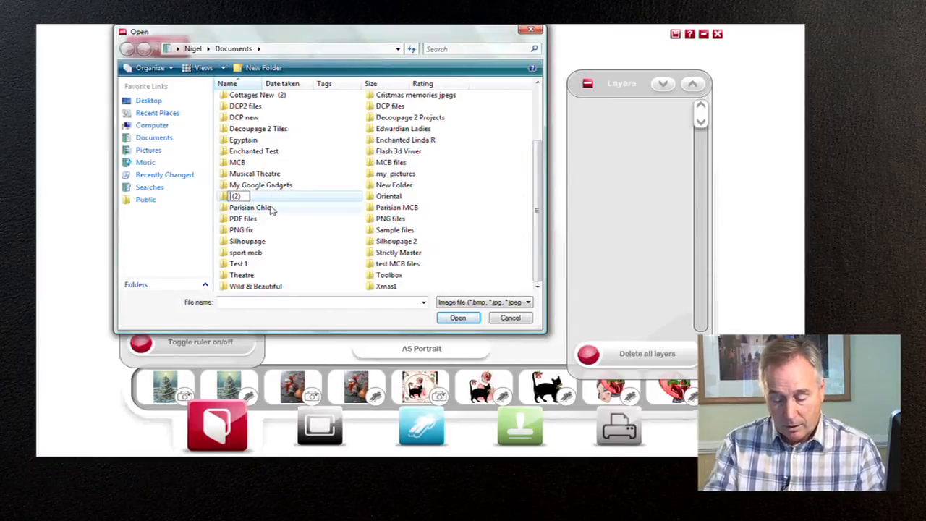
{"action": "type", "text": "Card "}
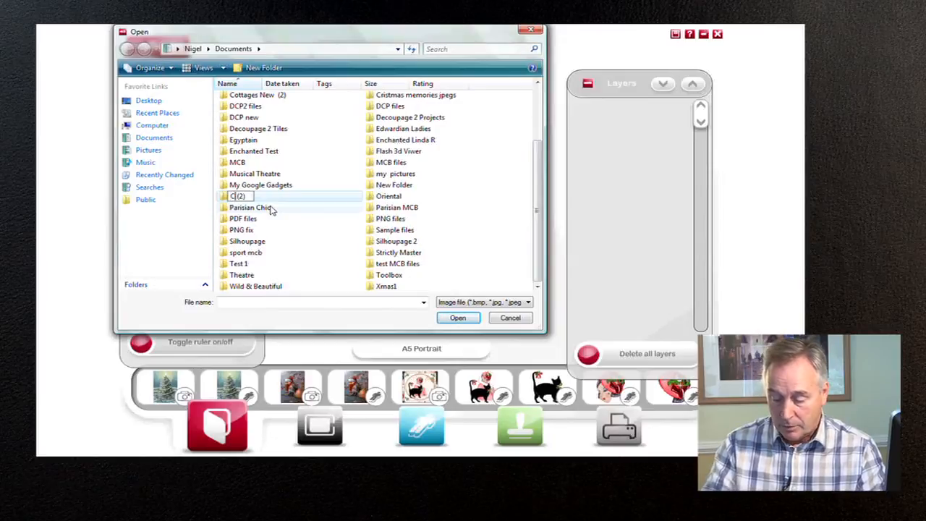
{"action": "type", "text": "Image file"}
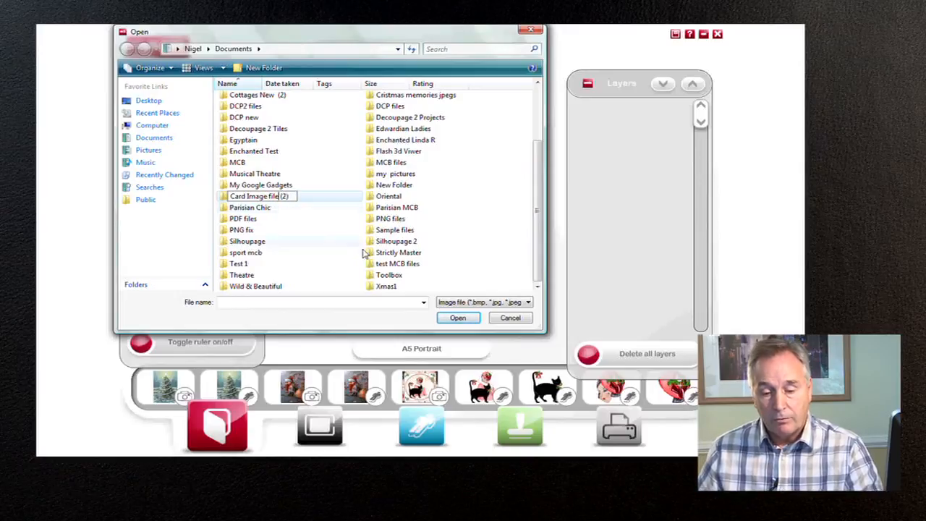
{"action": "left_click", "coordinate": [309, 233]}
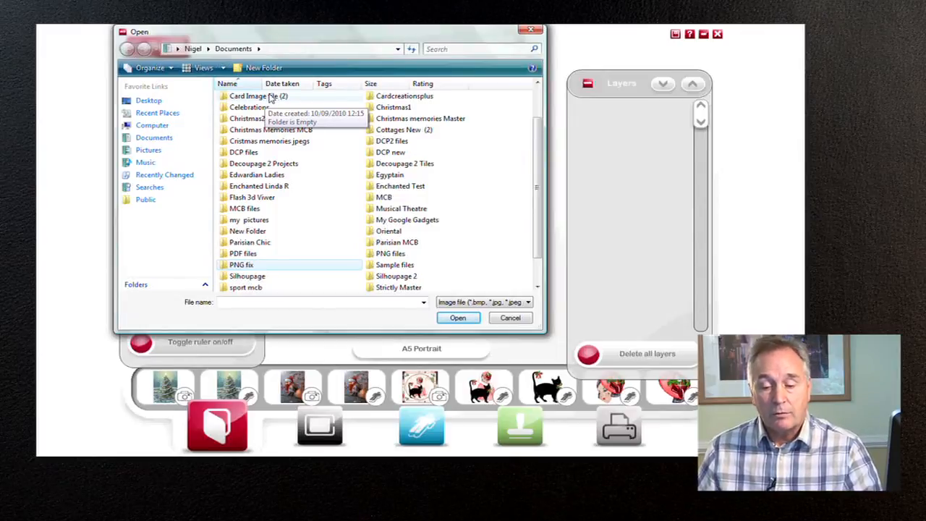
Import the TOL3 photo from the show pics folder inside "my pictures" onto the card.
{"action": "scroll", "coordinate": [277, 166], "scroll_direction": "down", "scroll_amount": 1}
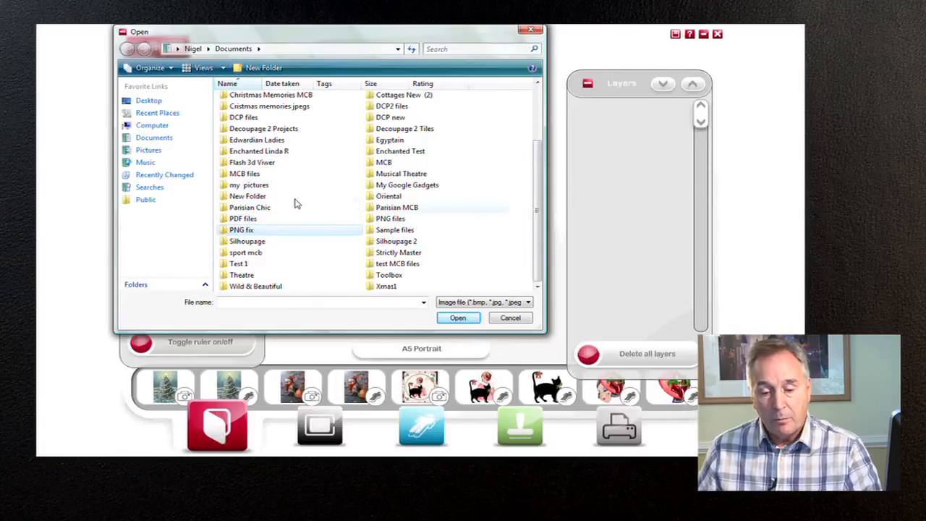
{"action": "double_click", "coordinate": [252, 186]}
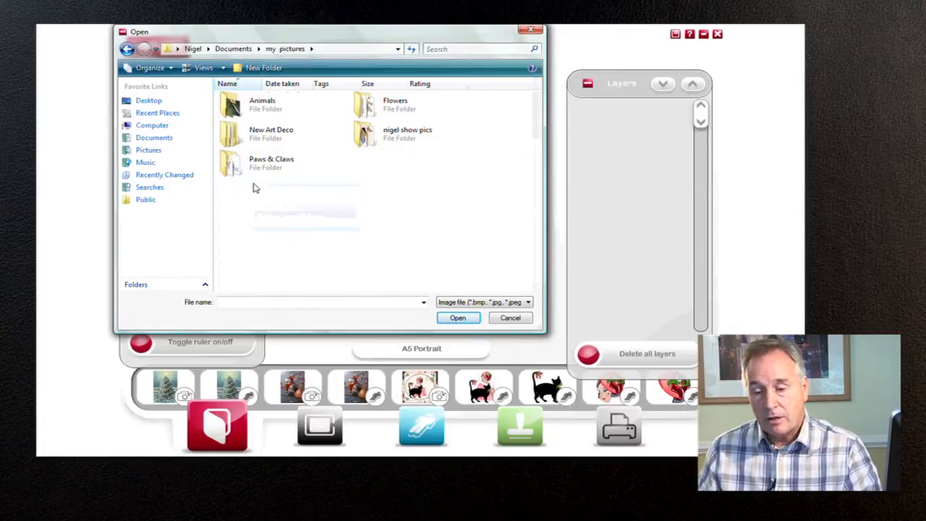
{"action": "double_click", "coordinate": [365, 136]}
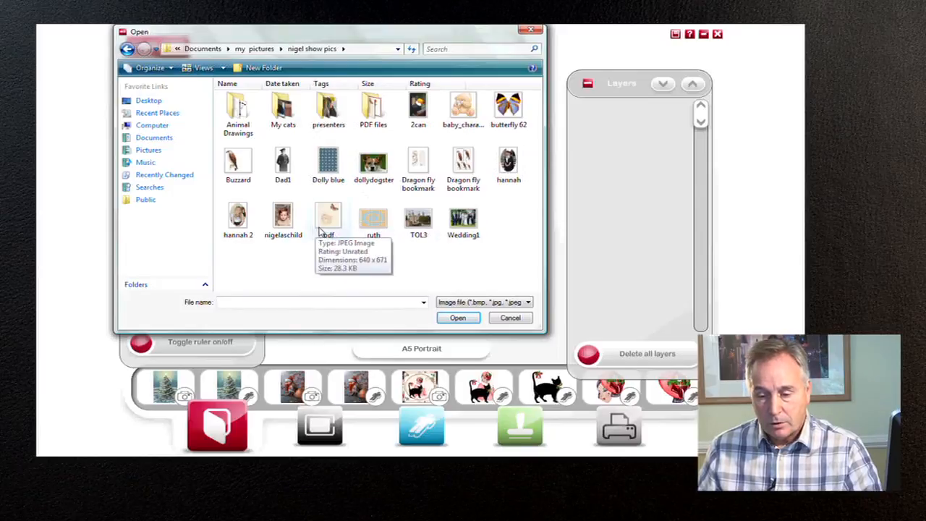
{"action": "left_click", "coordinate": [418, 220]}
{"action": "left_click", "coordinate": [458, 318]}
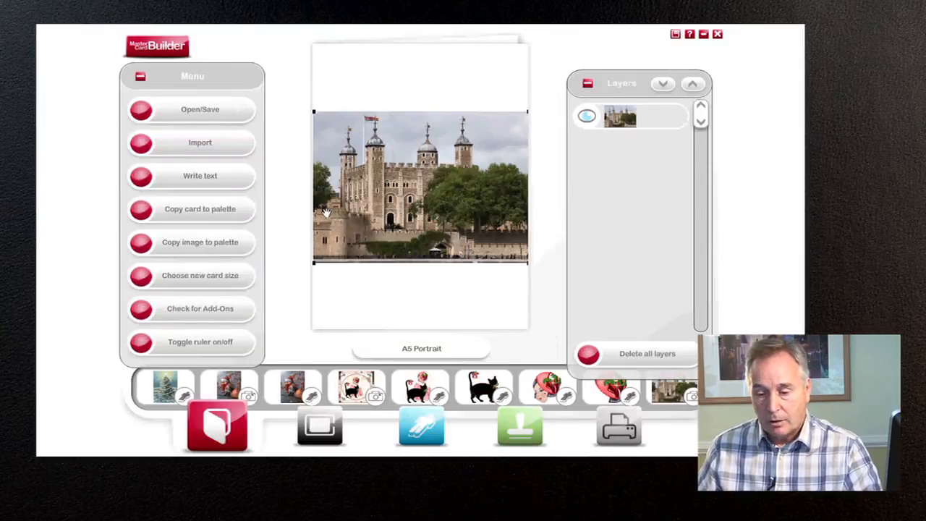
Import the Dad1 picture onto the card over the castle photo, shrink it and move it to the card's centre.
{"action": "left_click", "coordinate": [145, 144]}
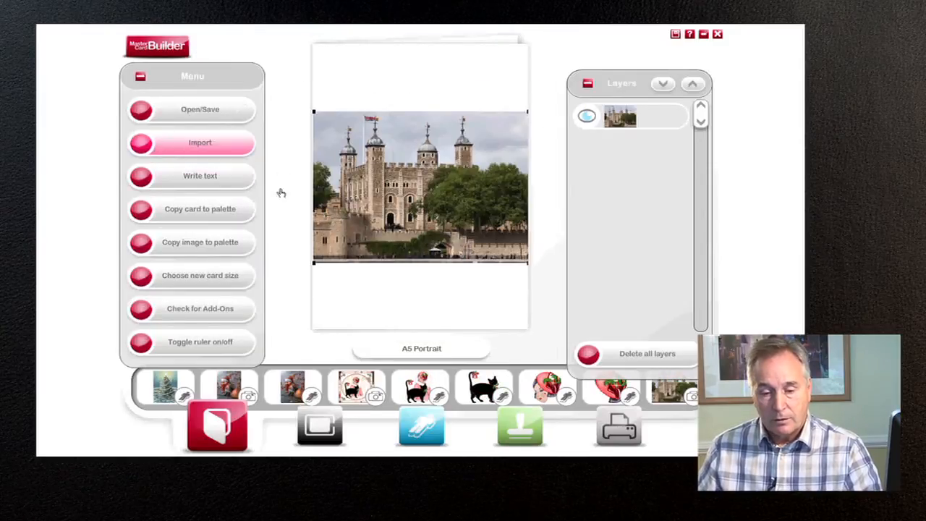
{"action": "left_click", "coordinate": [422, 261]}
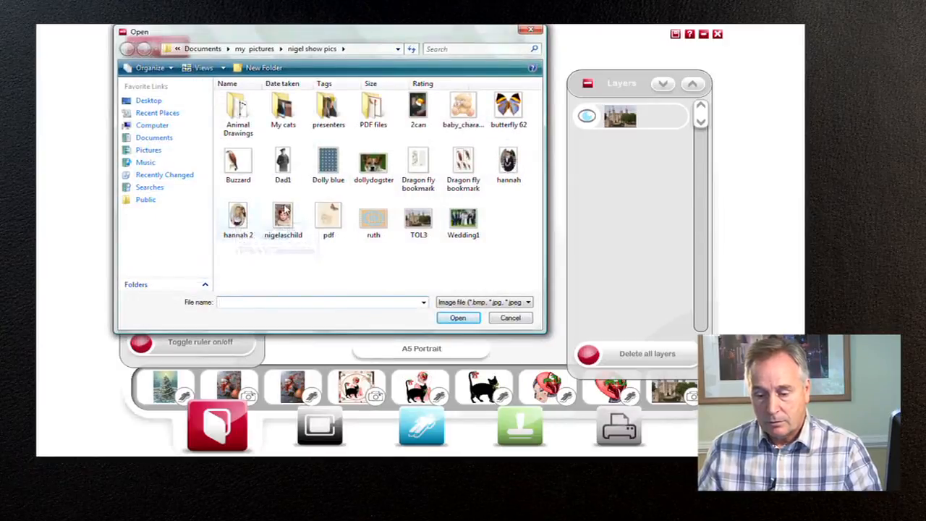
{"action": "left_click", "coordinate": [282, 165]}
{"action": "left_click", "coordinate": [462, 322]}
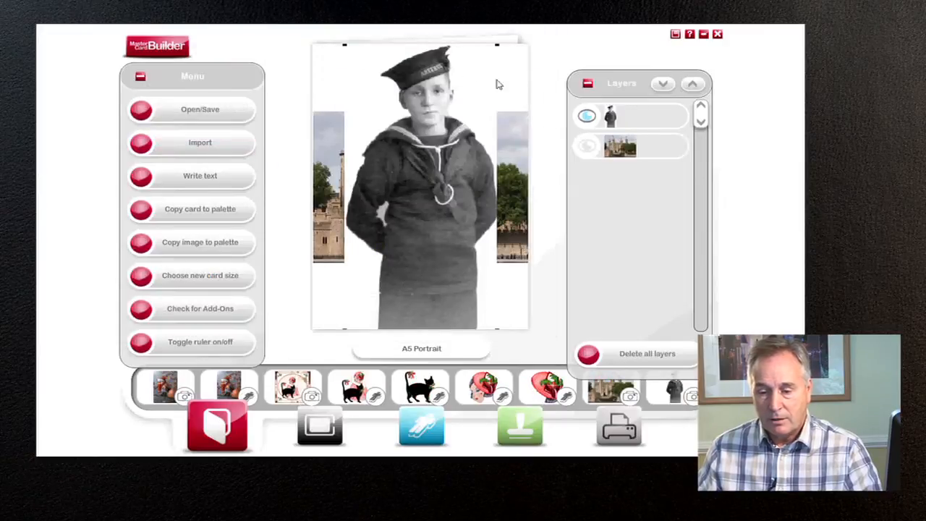
{"action": "left_click_drag", "start_coordinate": [489, 56], "coordinate": [463, 104]}
{"action": "left_click_drag", "start_coordinate": [412, 183], "coordinate": [417, 160]}
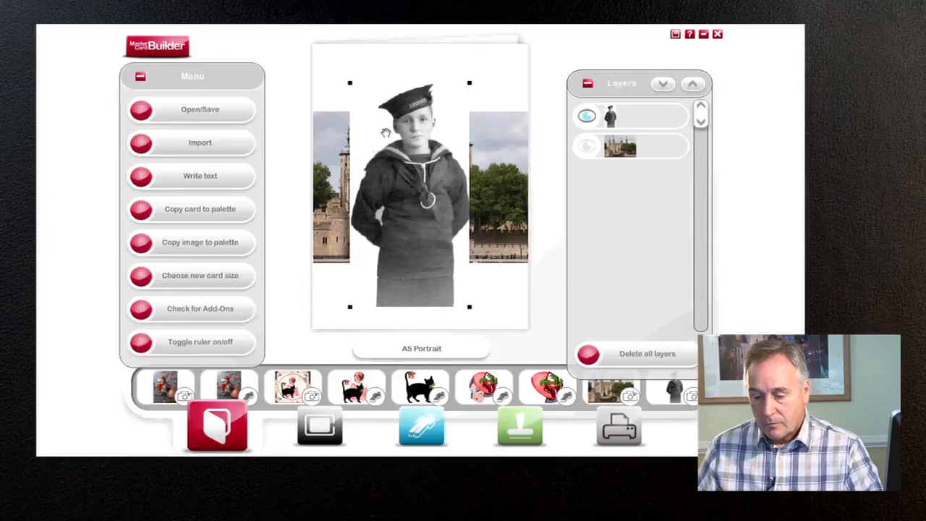
Delete all layers from the card and place the palette's full robin picture on it in the Pastry cutters workspace.
{"action": "left_click", "coordinate": [593, 353]}
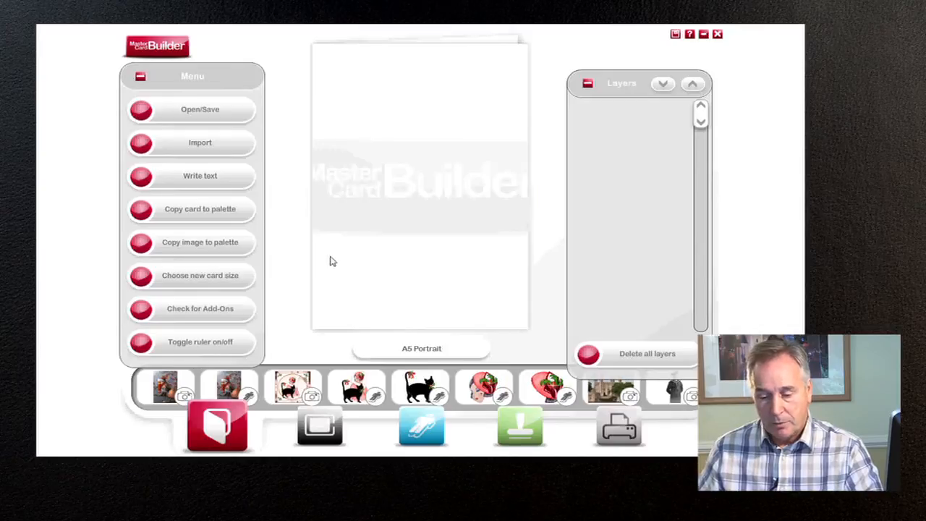
{"action": "left_click_drag", "start_coordinate": [330, 370], "coordinate": [477, 387]}
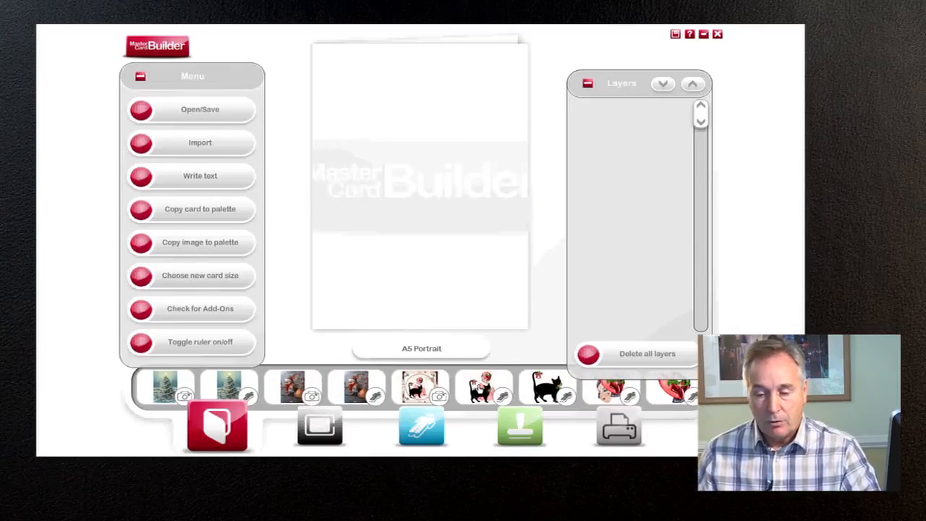
{"action": "left_click_drag", "start_coordinate": [422, 384], "coordinate": [268, 376]}
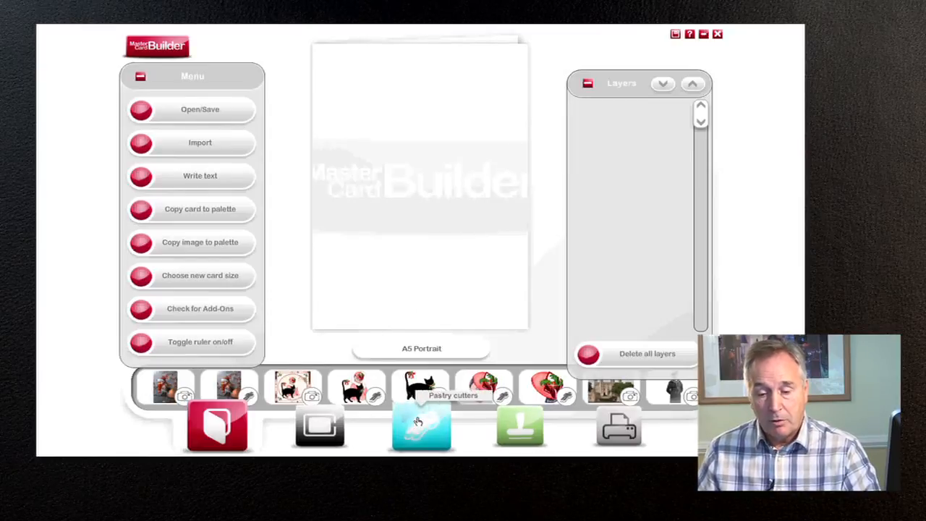
{"action": "left_click", "coordinate": [422, 426]}
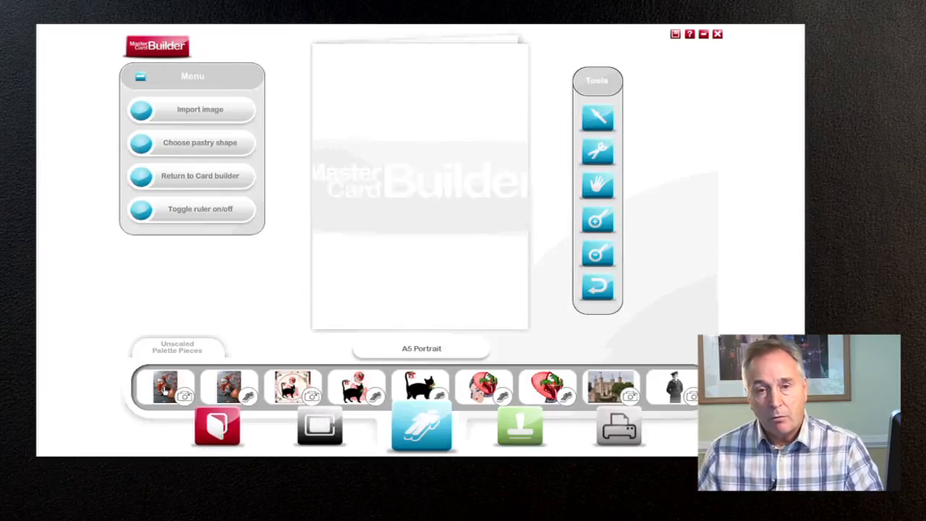
{"action": "left_click_drag", "start_coordinate": [165, 389], "coordinate": [437, 161]}
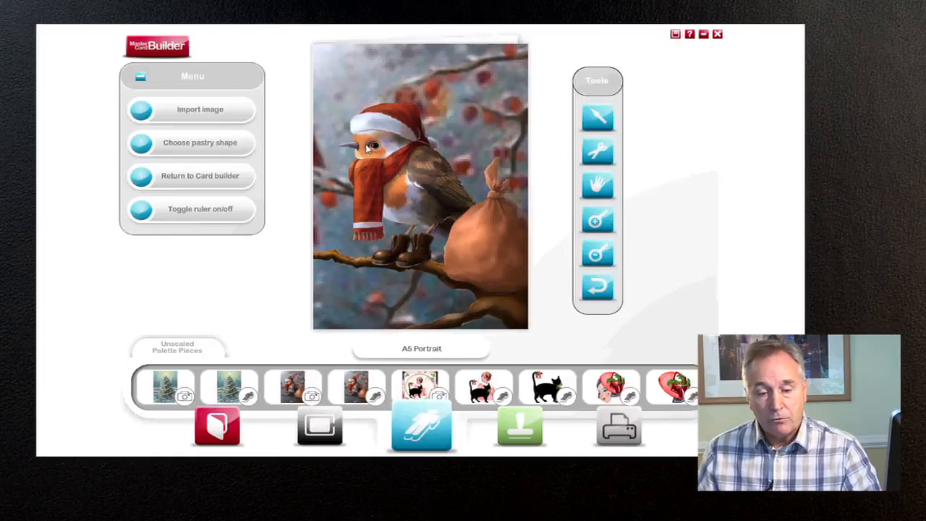
Place a one-step rectangle pastry cutter over the robin picture and enlarge it to frame the robin and most of the sack.
{"action": "left_click", "coordinate": [154, 154]}
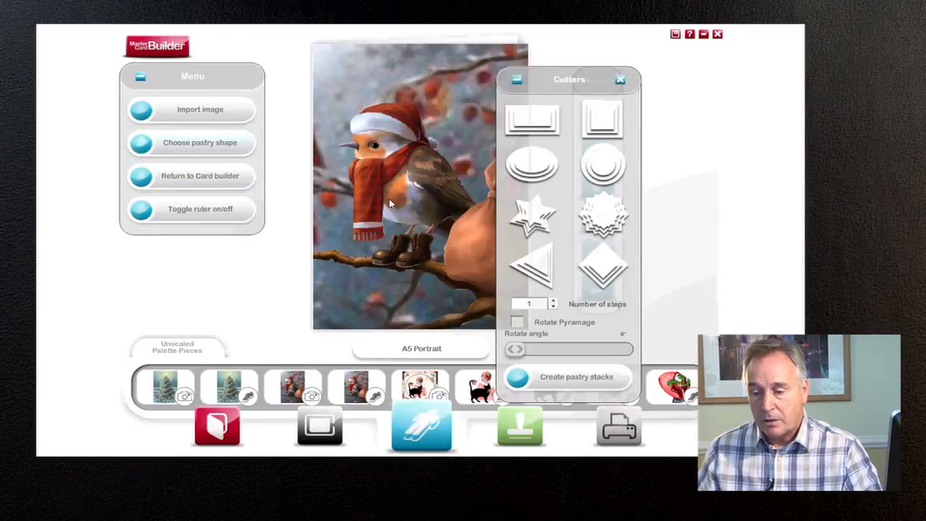
{"action": "left_click_drag", "start_coordinate": [566, 78], "coordinate": [614, 65]}
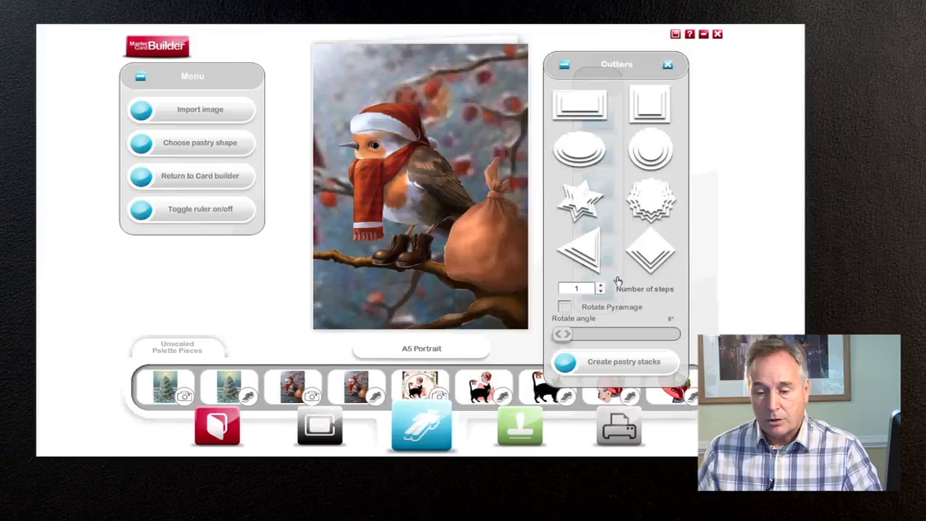
{"action": "left_click", "coordinate": [575, 108]}
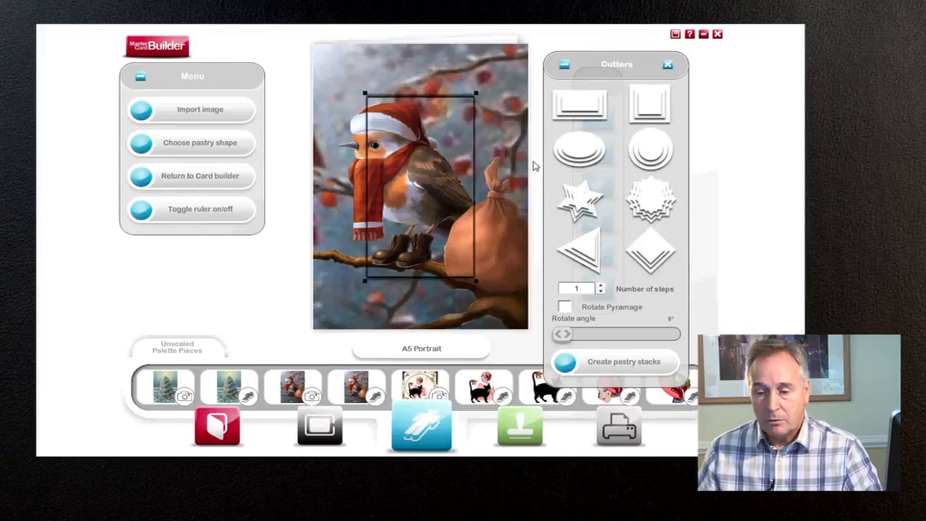
{"action": "left_click_drag", "start_coordinate": [594, 64], "coordinate": [621, 75]}
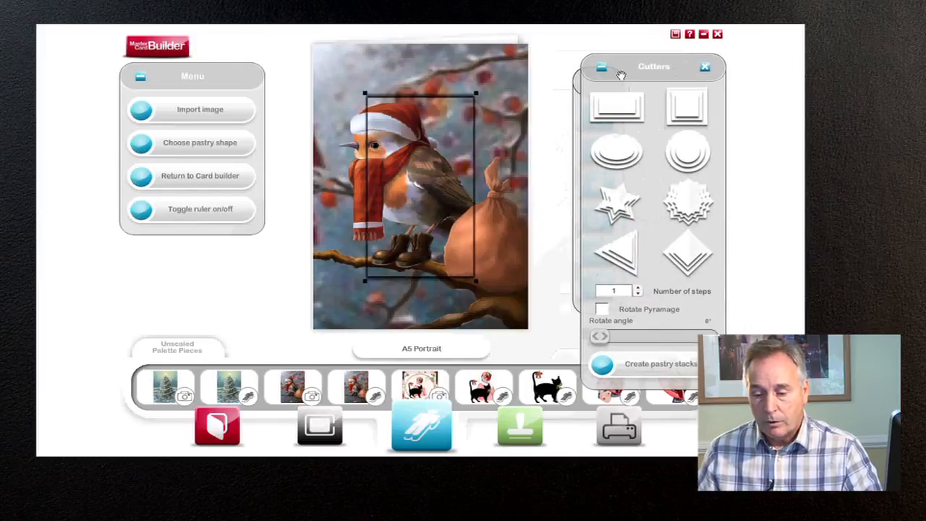
{"action": "left_click_drag", "start_coordinate": [434, 174], "coordinate": [395, 154]}
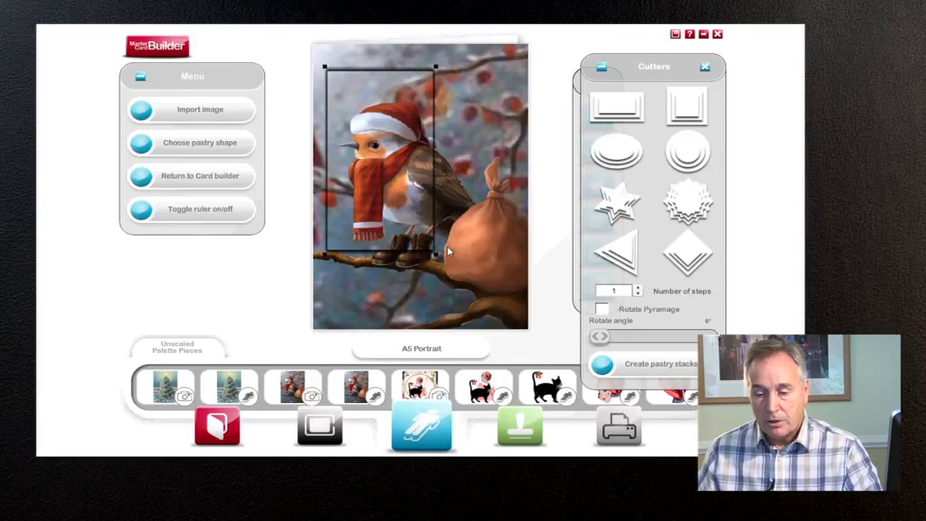
{"action": "left_click_drag", "start_coordinate": [435, 254], "coordinate": [505, 307]}
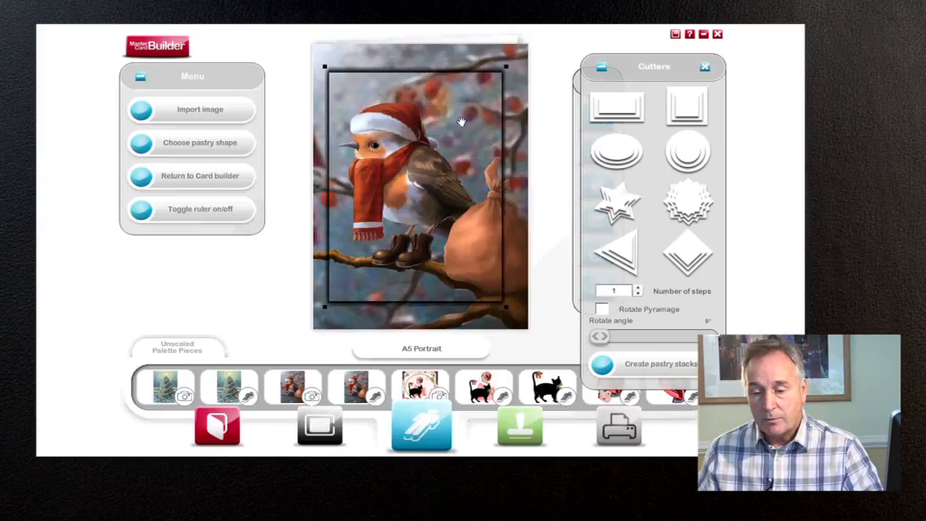
Switch to the six-pointed star cutter, resize it and position it over the robin's head and body.
{"action": "left_click", "coordinate": [618, 199]}
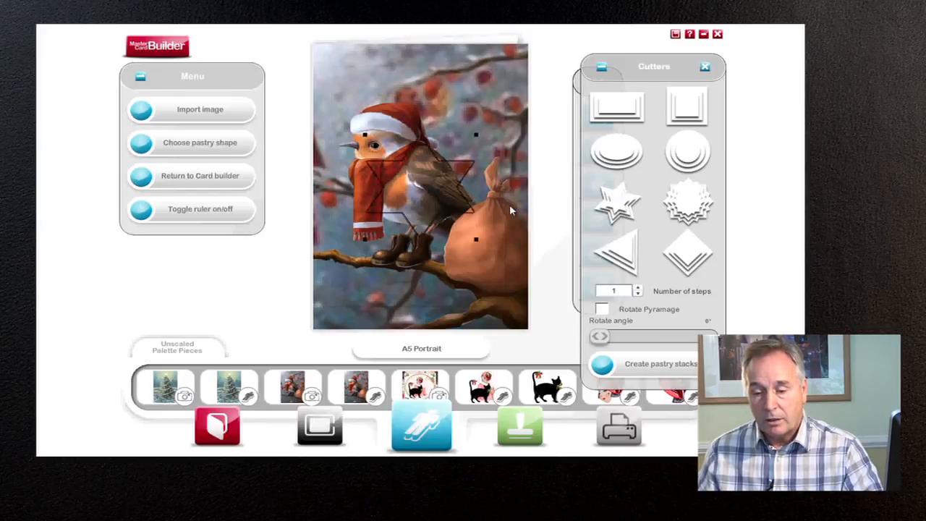
{"action": "left_click_drag", "start_coordinate": [418, 194], "coordinate": [376, 135]}
{"action": "left_click_drag", "start_coordinate": [435, 180], "coordinate": [496, 237]}
{"action": "mouse_move", "coordinate": [443, 167]}
{"action": "left_mouse_down"}
{"action": "mouse_move", "coordinate": [439, 152]}
{"action": "mouse_move", "coordinate": [454, 161]}
{"action": "left_mouse_up"}
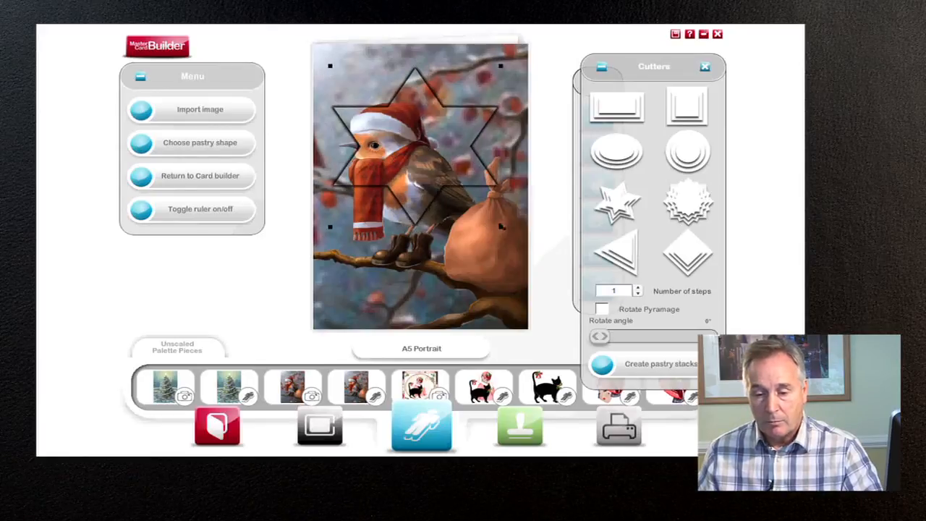
{"action": "left_click_drag", "start_coordinate": [489, 217], "coordinate": [474, 192]}
{"action": "left_click_drag", "start_coordinate": [430, 146], "coordinate": [445, 189]}
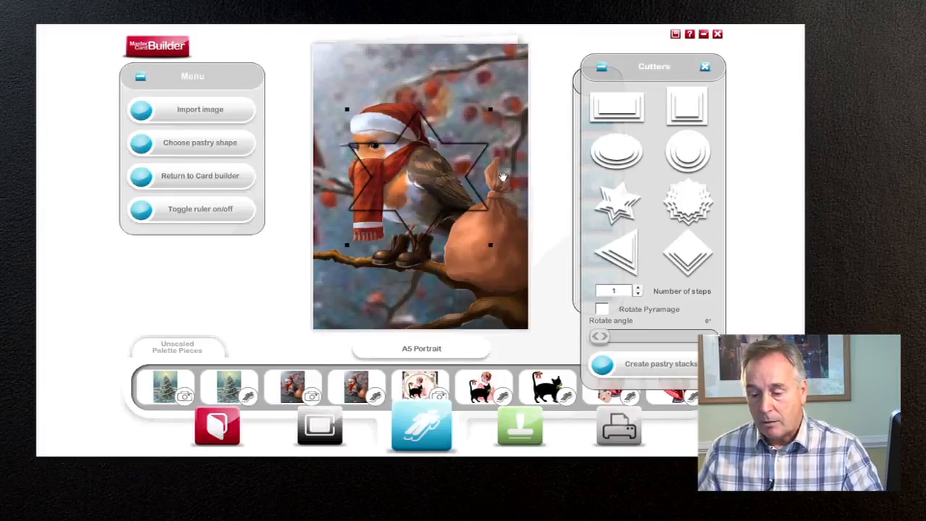
Set the star cutter's number of steps to 5, then enlarge and recentre the star over the robin.
{"action": "left_click", "coordinate": [639, 288]}
{"action": "left_click", "coordinate": [638, 288]}
{"action": "left_click", "coordinate": [638, 288]}
{"action": "left_click", "coordinate": [638, 288]}
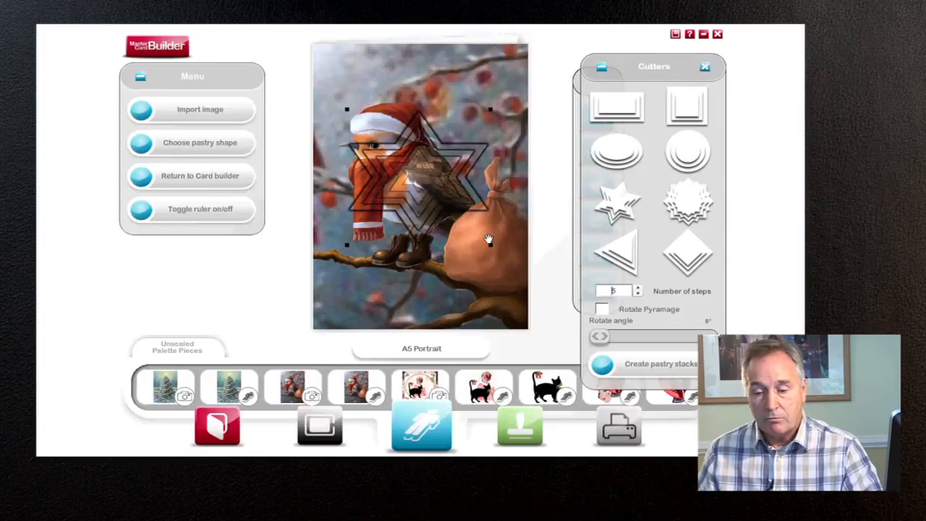
{"action": "left_click_drag", "start_coordinate": [492, 246], "coordinate": [508, 269]}
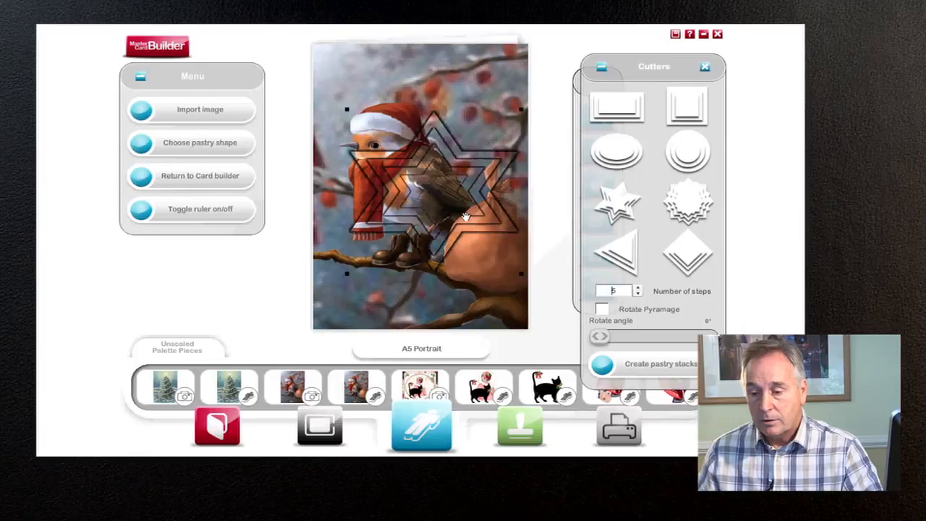
{"action": "left_click_drag", "start_coordinate": [451, 211], "coordinate": [450, 209]}
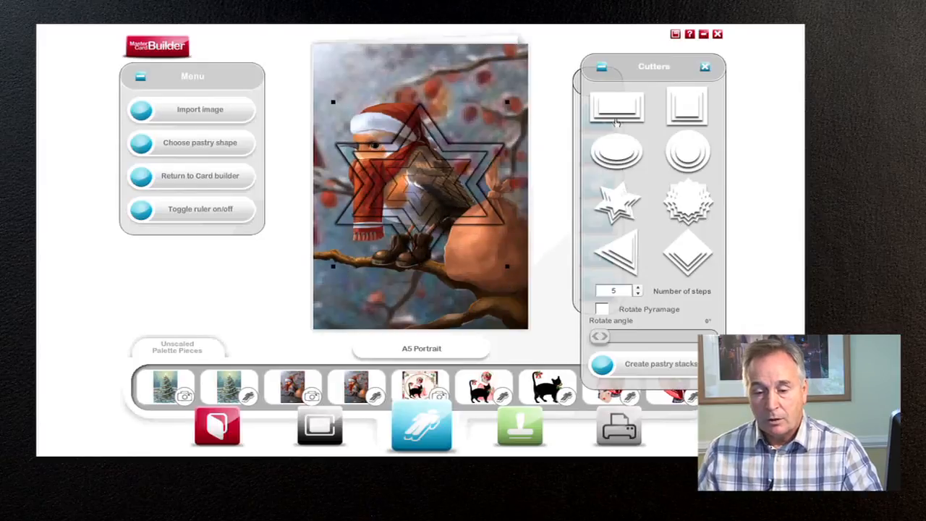
Replace the star with a five-step rectangle cutter and enlarge it to frame the robin.
{"action": "left_click", "coordinate": [617, 105]}
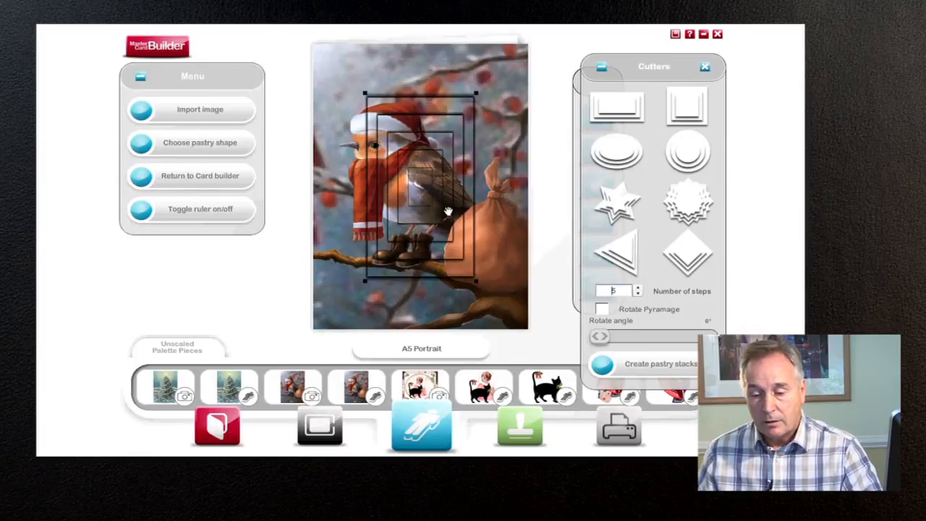
{"action": "left_click_drag", "start_coordinate": [448, 212], "coordinate": [414, 184]}
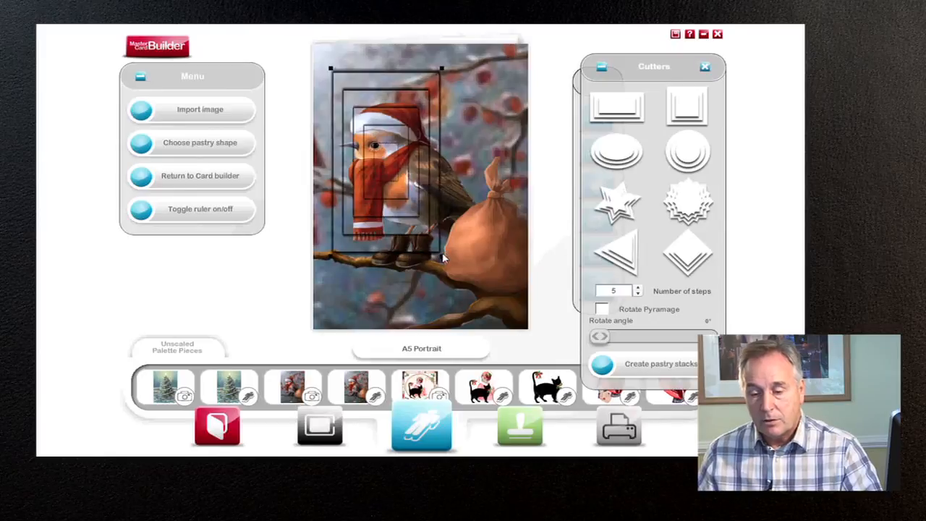
{"action": "left_click_drag", "start_coordinate": [441, 253], "coordinate": [498, 295]}
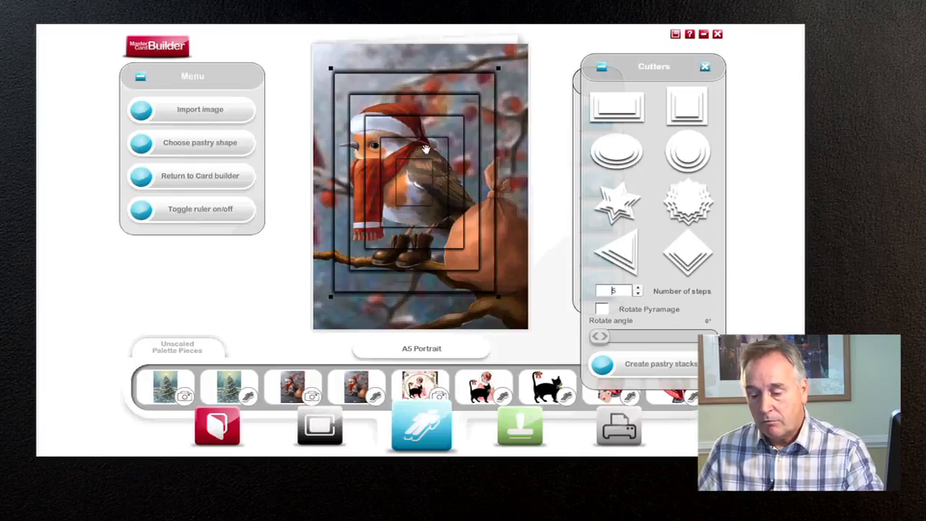
Enable Rotate Pyramage with a 16° rotate angle and create the pastry stacks from the robin picture.
{"action": "left_click", "coordinate": [604, 314]}
{"action": "left_click_drag", "start_coordinate": [599, 337], "coordinate": [638, 336]}
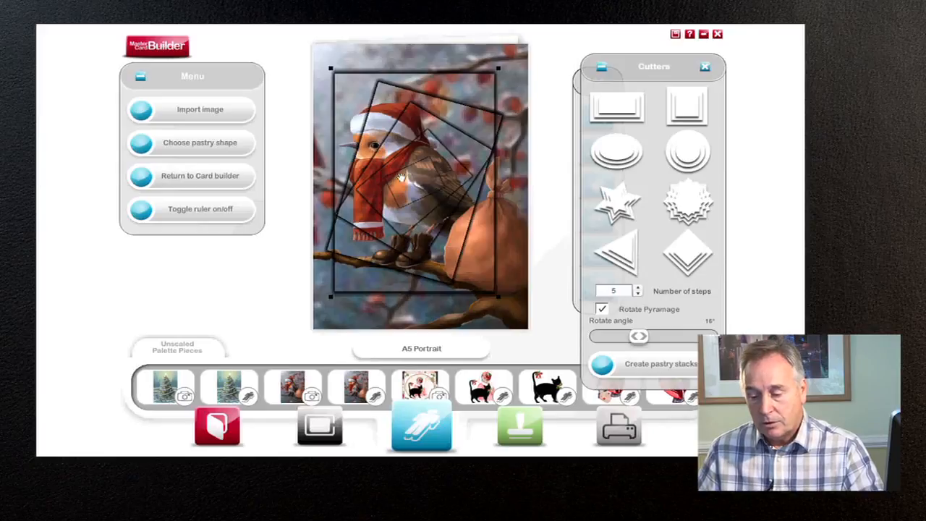
{"action": "left_click", "coordinate": [602, 366]}
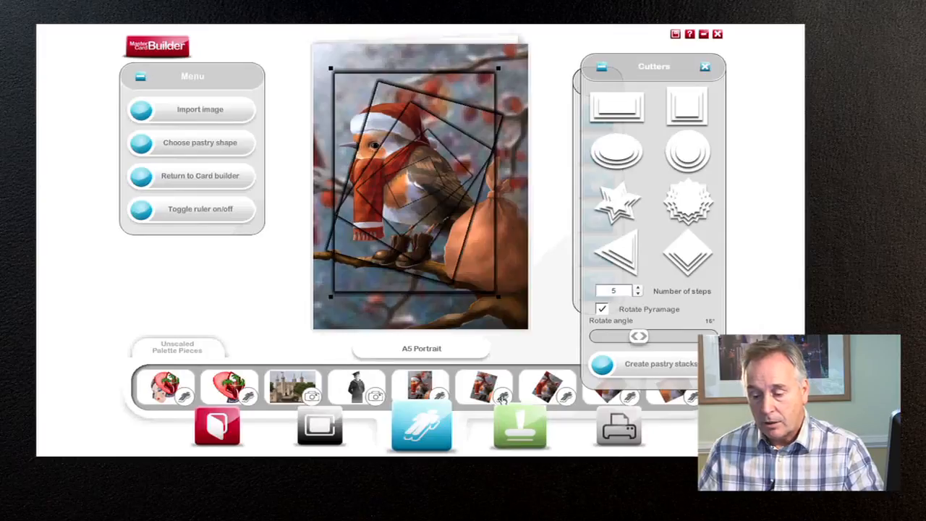
Reduce the rectangle cutter to 1 step and turn off Rotate Pyramage.
{"action": "left_click_drag", "start_coordinate": [655, 68], "coordinate": [684, 48]}
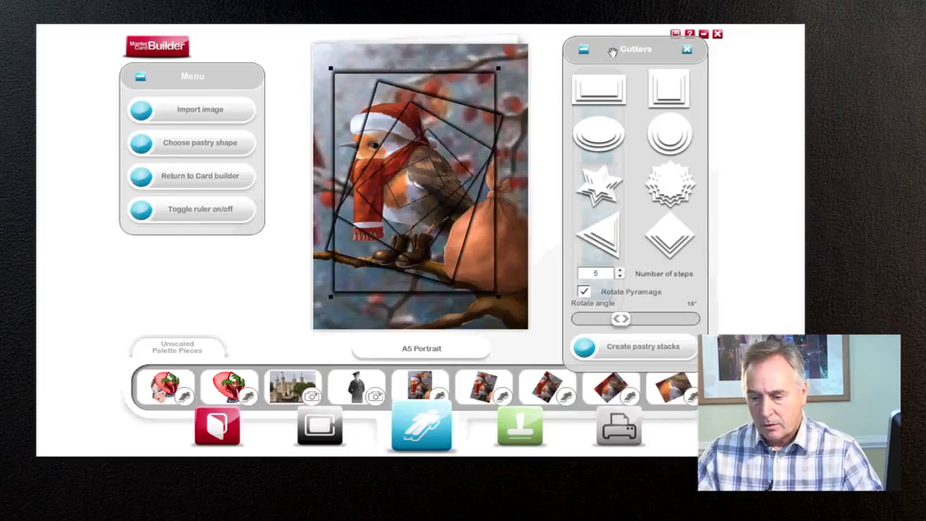
{"action": "left_click_drag", "start_coordinate": [608, 52], "coordinate": [581, 57]}
{"action": "left_click", "coordinate": [592, 280]}
{"action": "left_click", "coordinate": [592, 281]}
{"action": "left_click", "coordinate": [591, 280]}
{"action": "left_click", "coordinate": [592, 281]}
{"action": "left_click", "coordinate": [561, 294]}
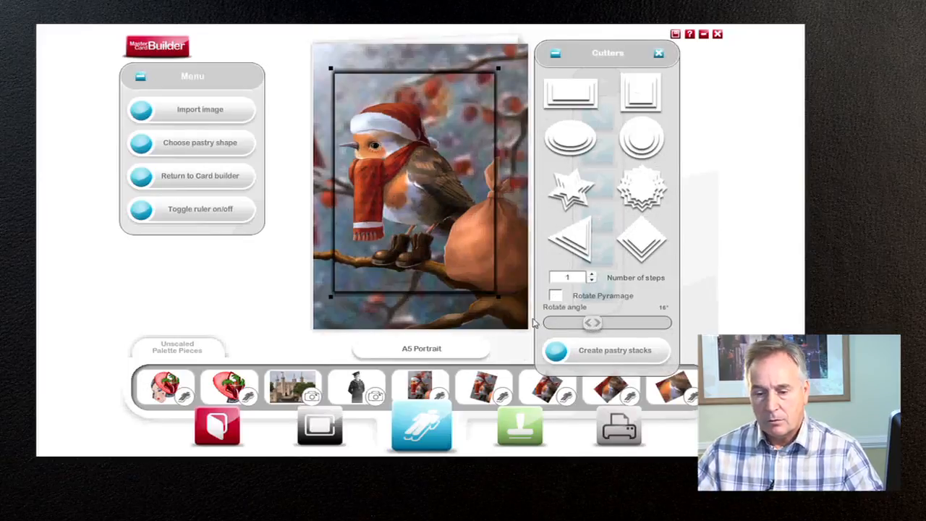
Outline the robin's hat, head and scarf with the Cut out area tool and add the cut-out piece to the palette.
{"action": "left_click_drag", "start_coordinate": [613, 55], "coordinate": [256, 42]}
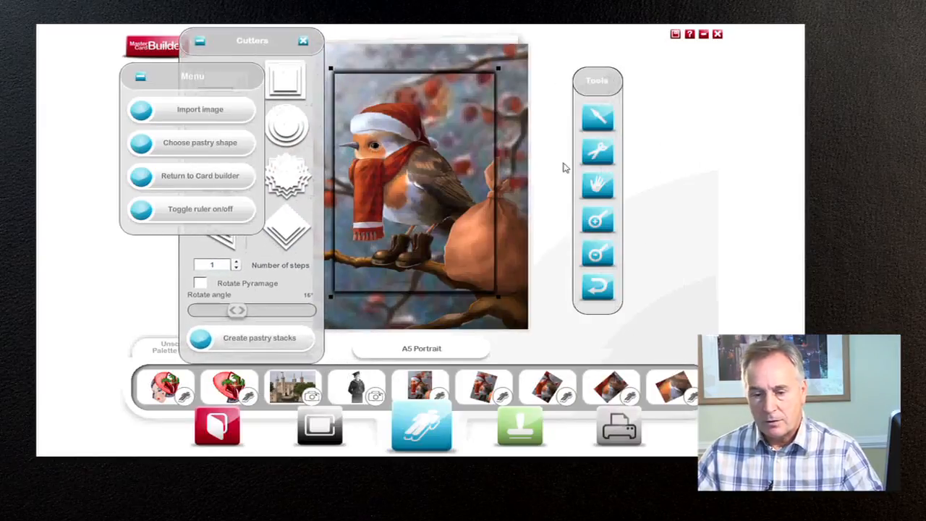
{"action": "left_click", "coordinate": [594, 152]}
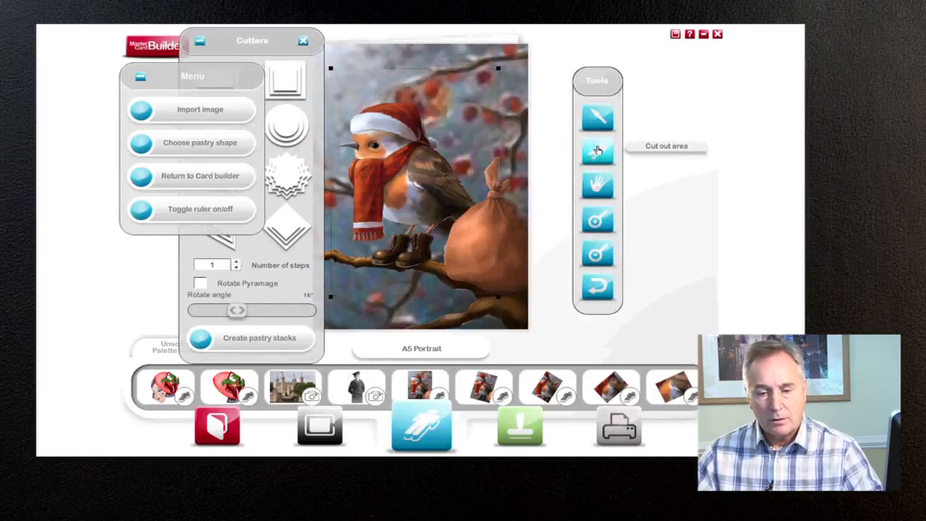
{"action": "left_click_drag", "start_coordinate": [216, 70], "coordinate": [151, 51]}
{"action": "left_click_drag", "start_coordinate": [234, 47], "coordinate": [197, 42]}
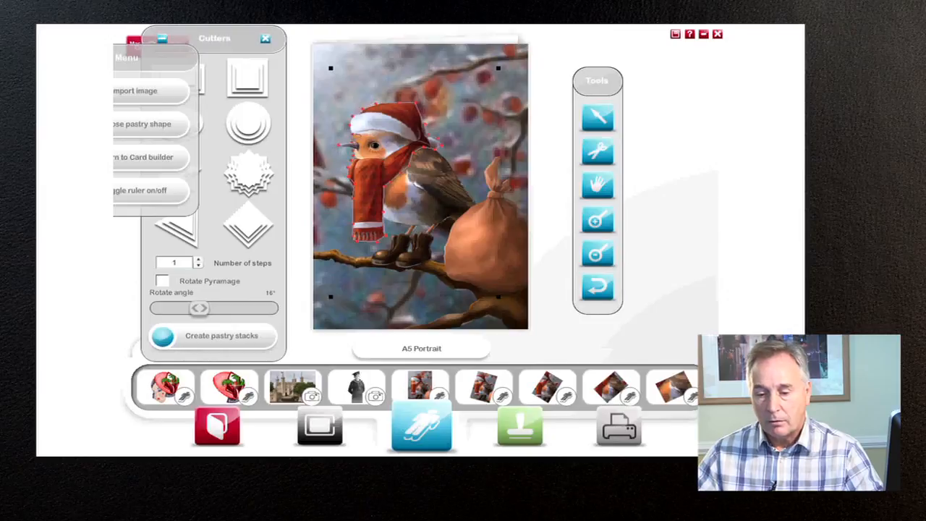
{"action": "double_click", "coordinate": [353, 132]}
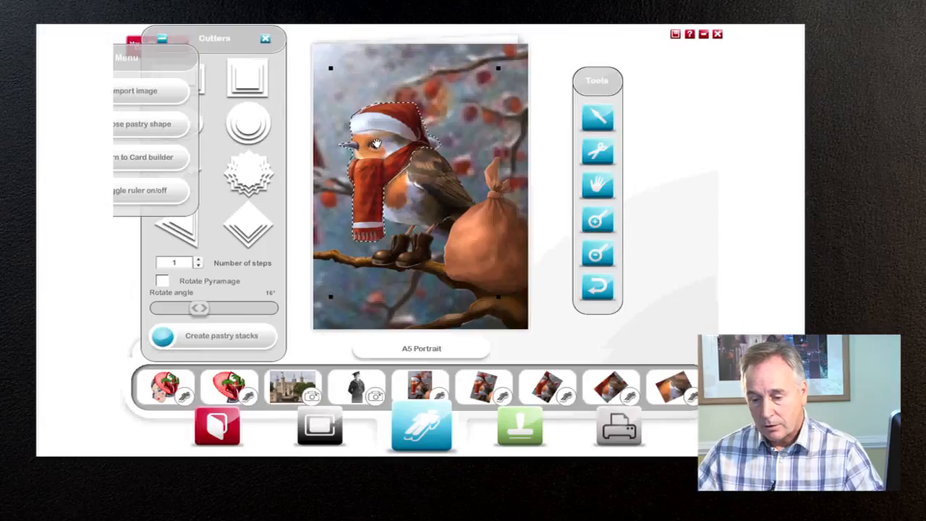
{"action": "left_click_drag", "start_coordinate": [374, 147], "coordinate": [607, 386]}
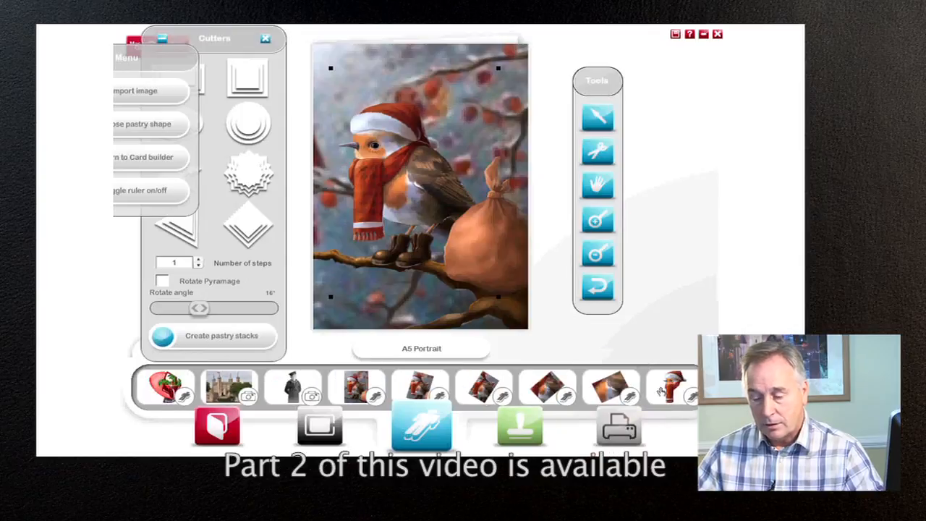